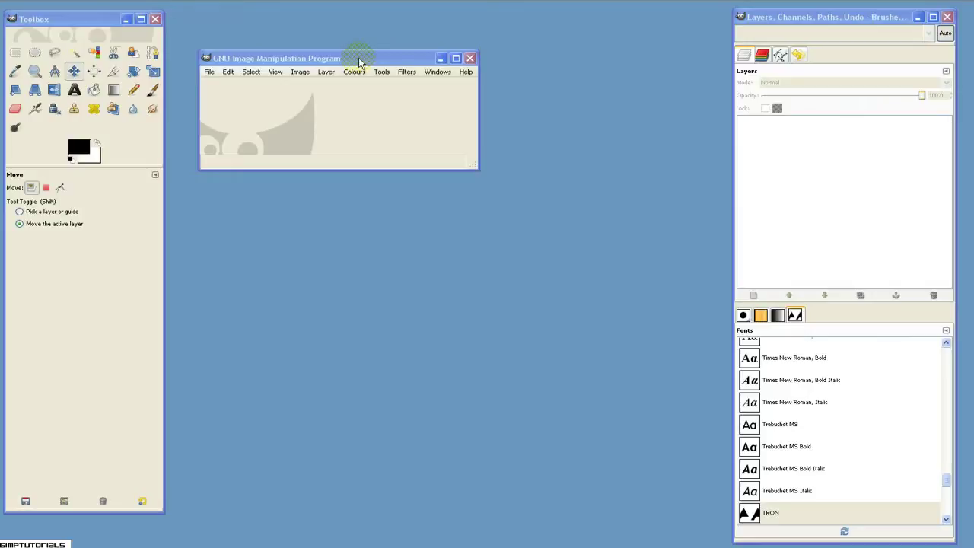
Rearrange the GIMP workspace windows around the empty main window
left_click_drag(359, 61, 456, 71)
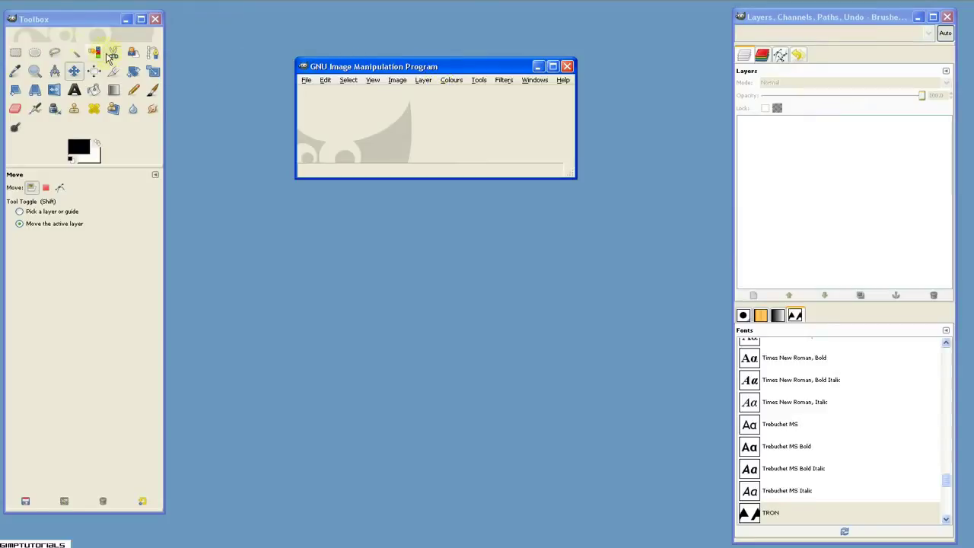
left_click_drag(69, 19, 75, 19)
left_click_drag(857, 16, 850, 17)
Open MicSkills.xcf from the Desktop and position its image window on screen
left_click(430, 67)
left_click(305, 81)
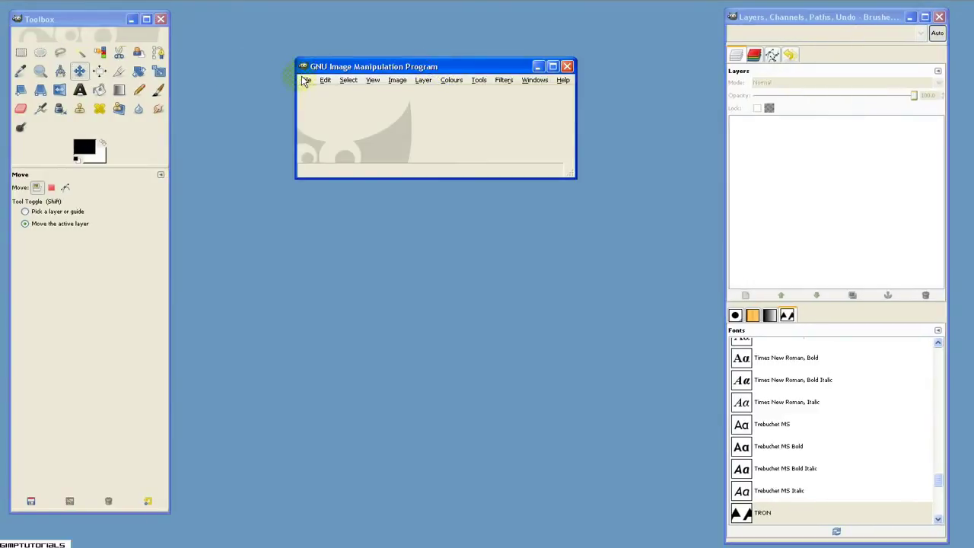
left_click(323, 117)
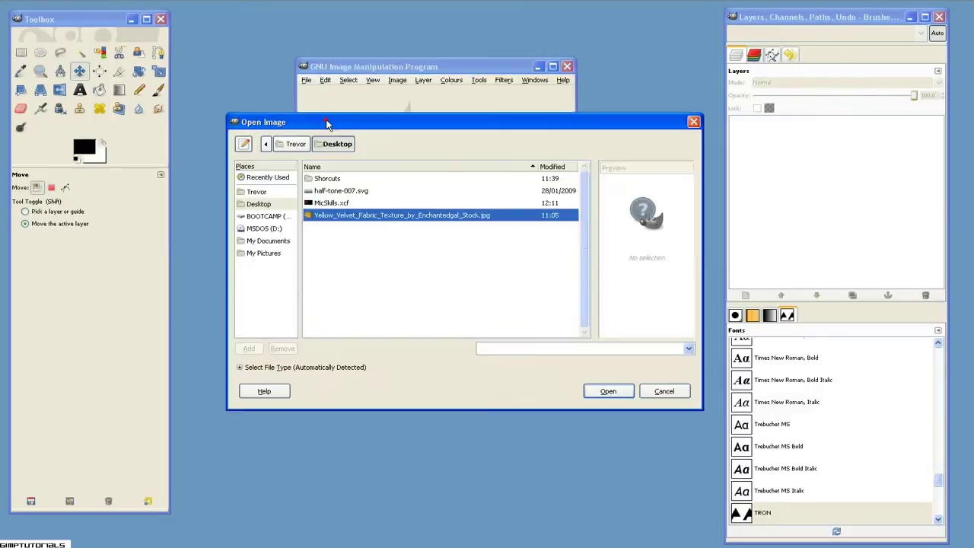
left_click(344, 202)
left_click(608, 392)
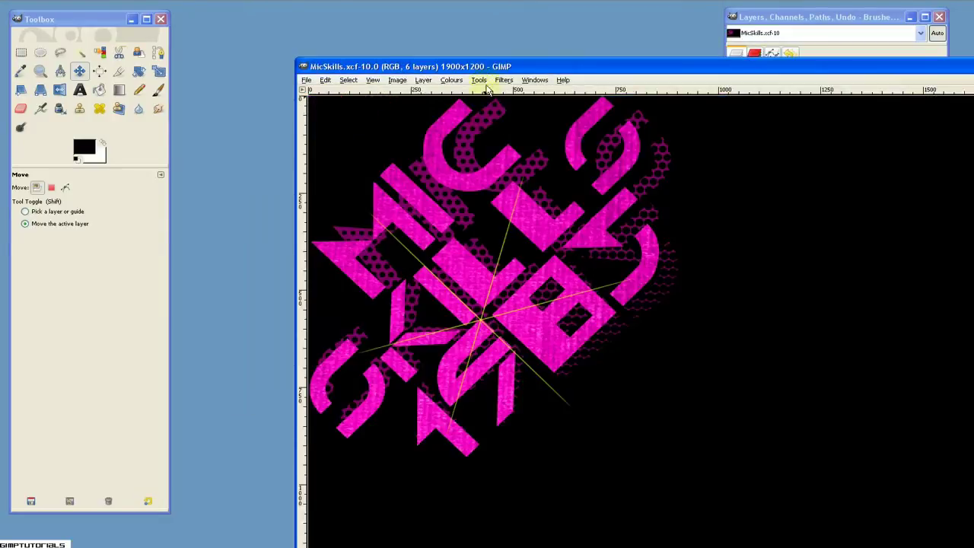
left_click_drag(487, 68, 247, 23)
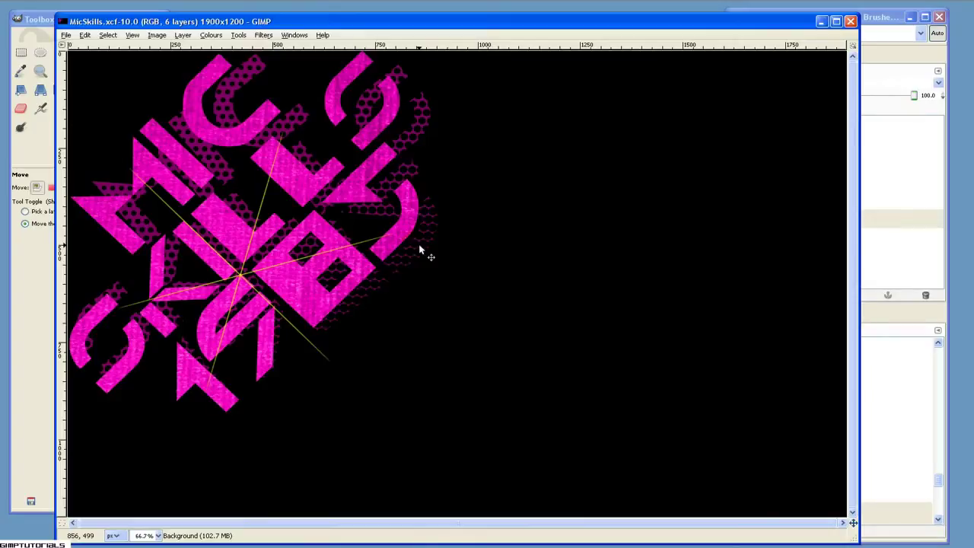
Close MicSkills.xcf and create a new 1900x1200 image
left_click(851, 21)
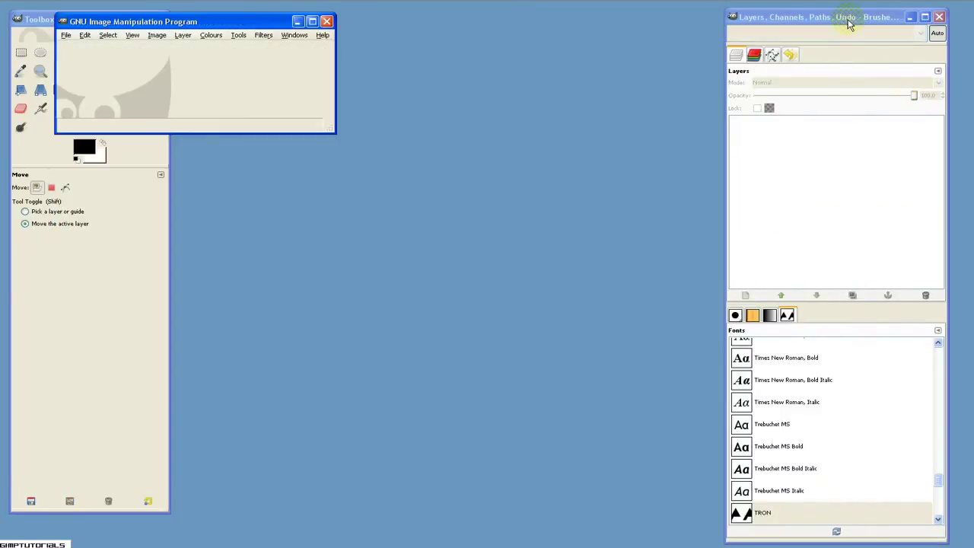
left_click(67, 35)
left_click(82, 50)
left_click(424, 187)
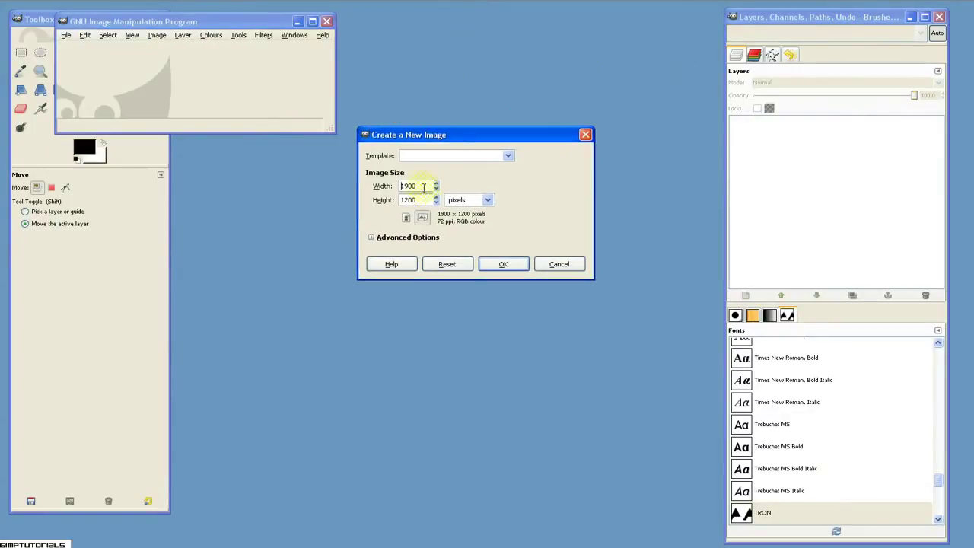
left_click(425, 200)
left_click(503, 264)
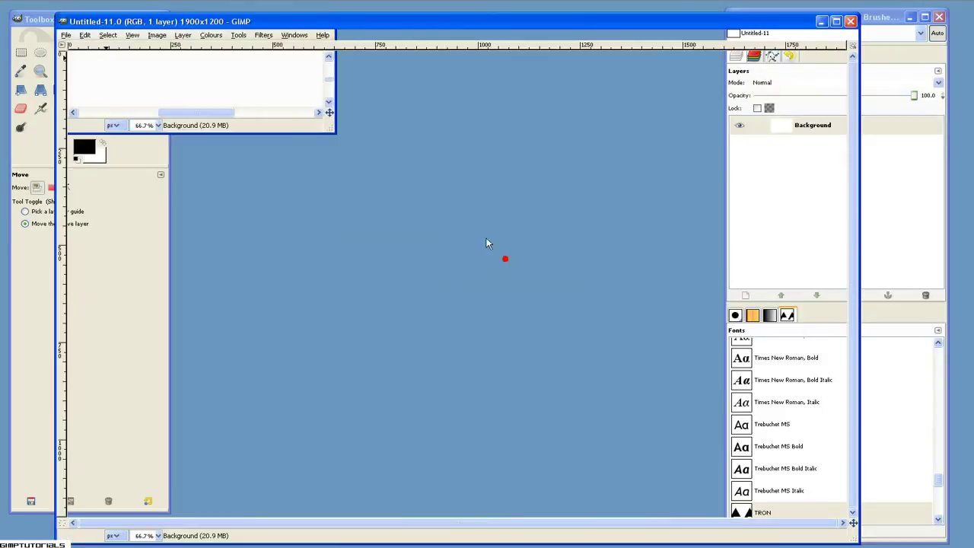
left_click_drag(239, 22, 225, 17)
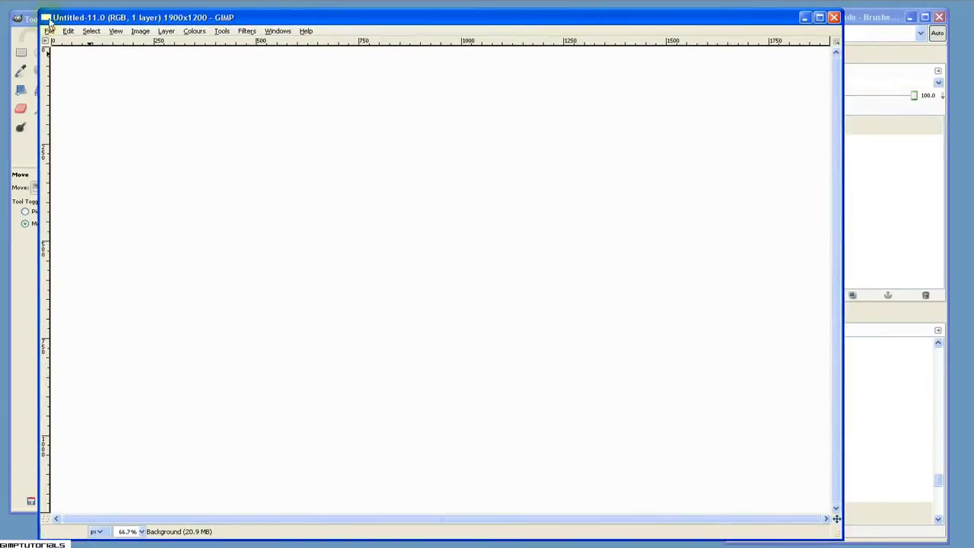
Fill the new image's Background layer with solid black using Bucket Fill
left_click(33, 23)
left_click(99, 90)
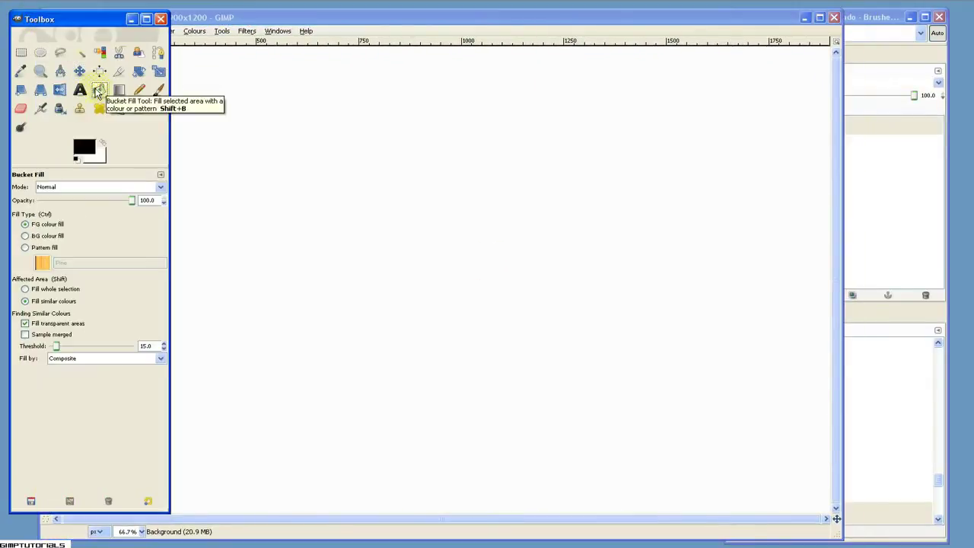
left_click(387, 157)
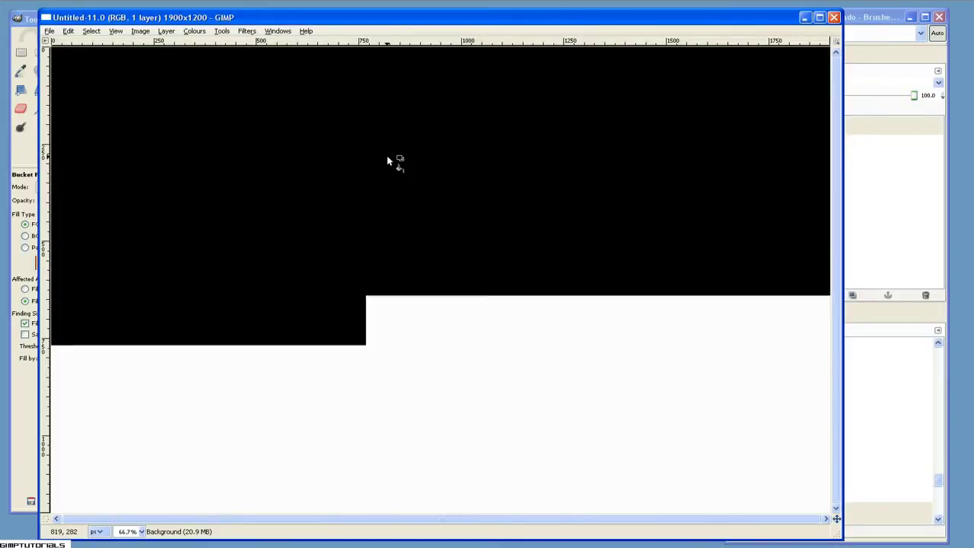
left_click(870, 126)
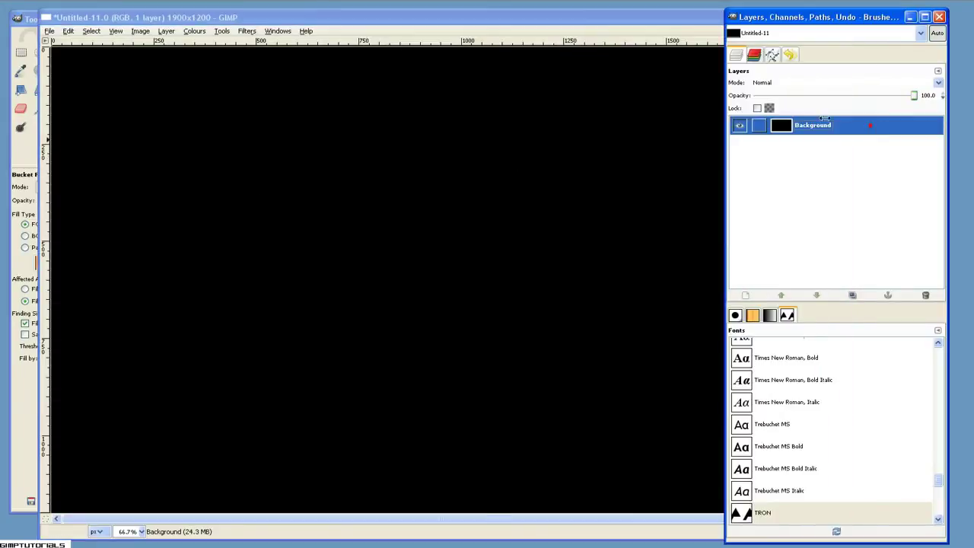
Set the Text tool to the TRON font at size 215 with magenta ff00cc colour
left_click(33, 19)
left_click(79, 90)
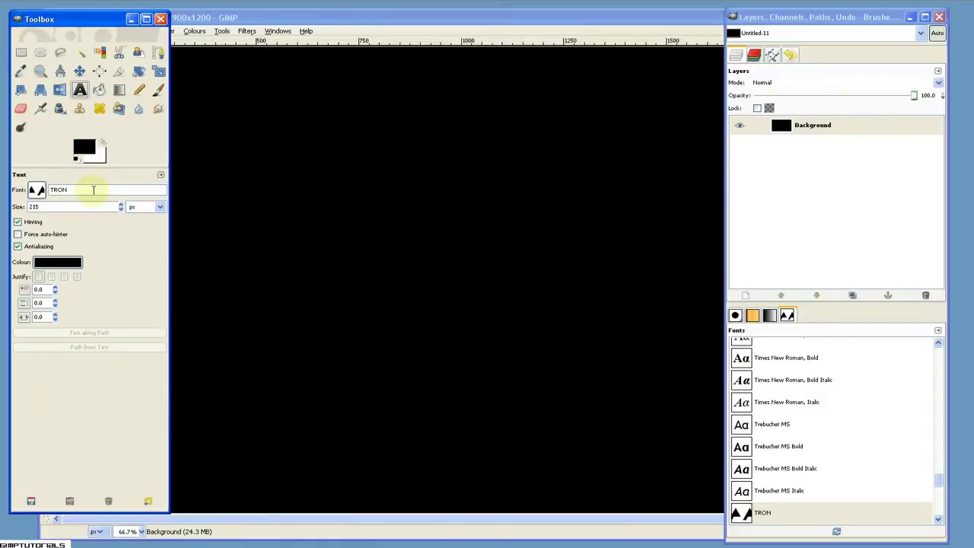
left_click(37, 190)
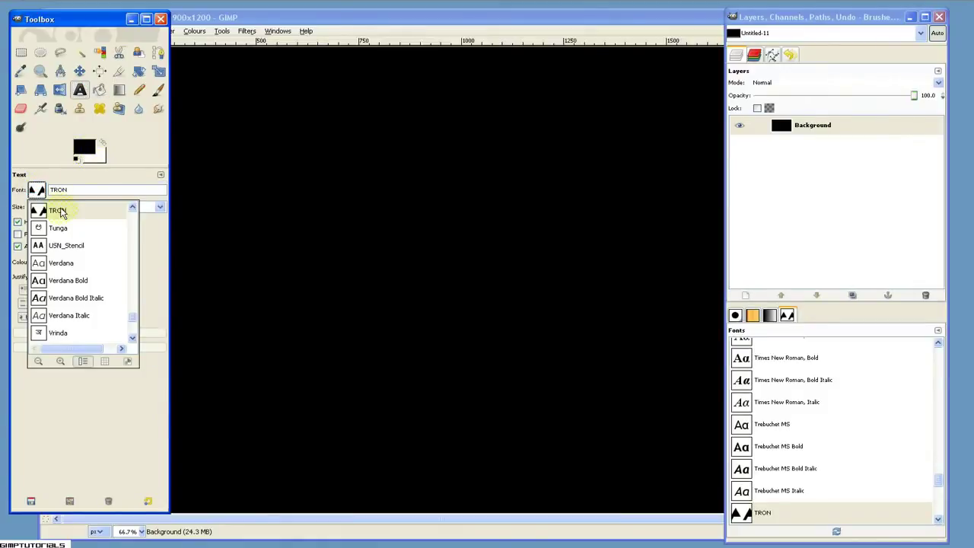
left_click(111, 184)
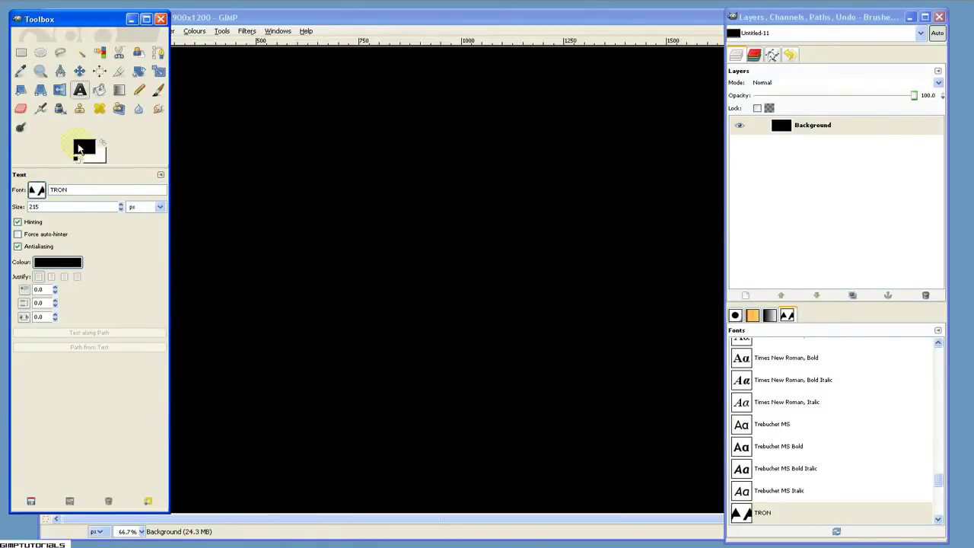
left_click(81, 147)
left_click(169, 124)
left_click(58, 263)
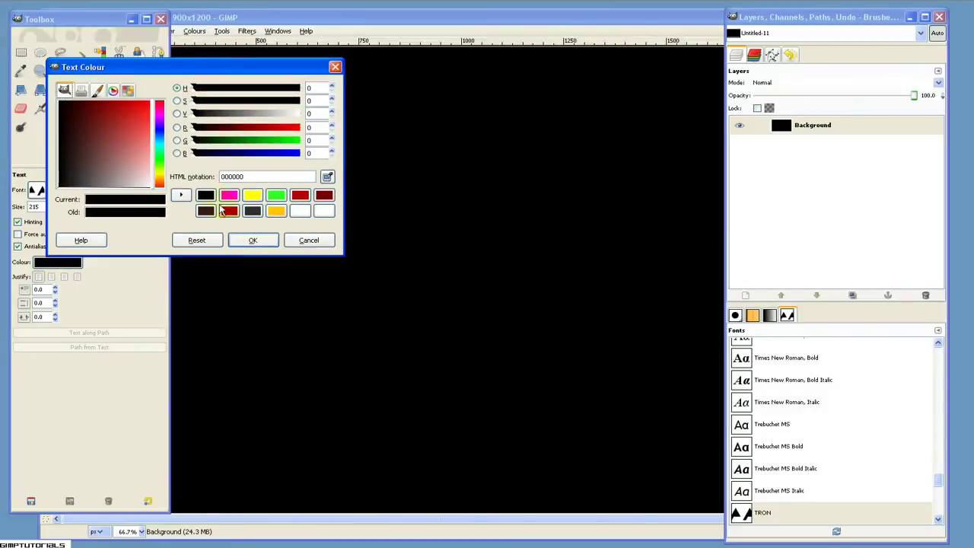
left_click(229, 196)
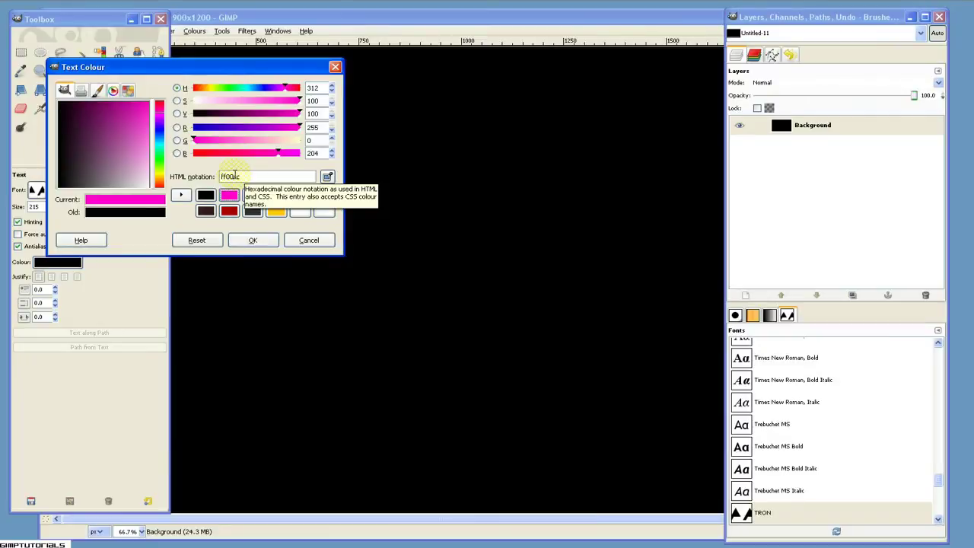
left_click(252, 240)
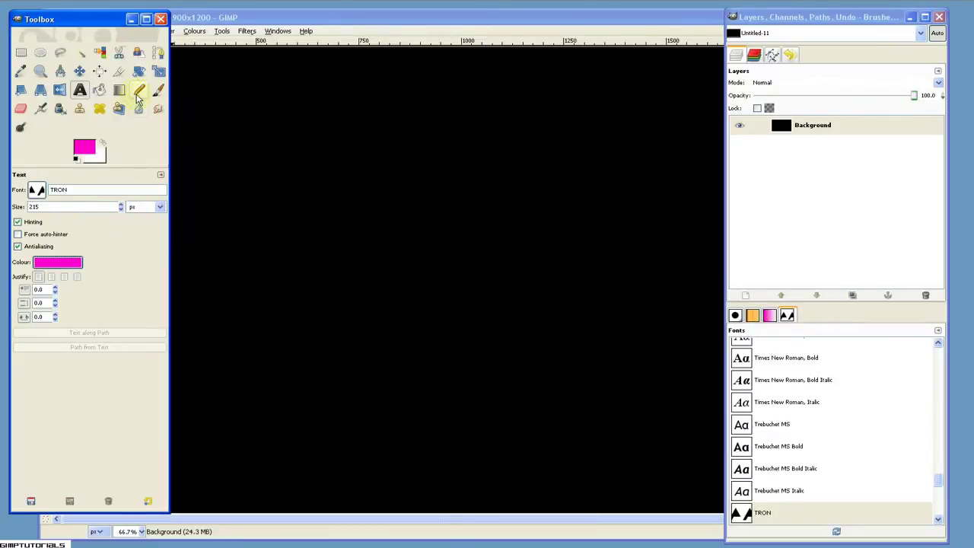
left_click(310, 19)
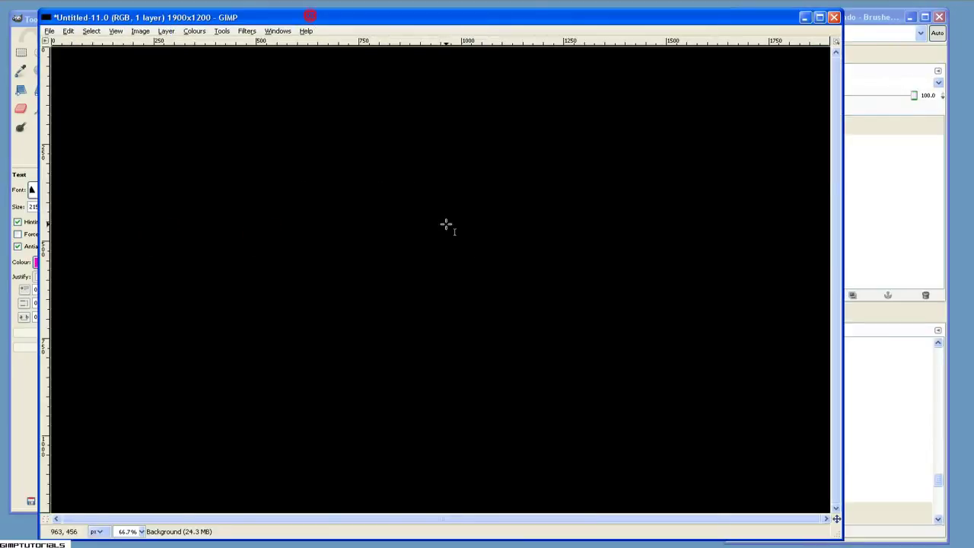
Type 'MIC' on the canvas and shift the text slightly left
left_click(285, 152)
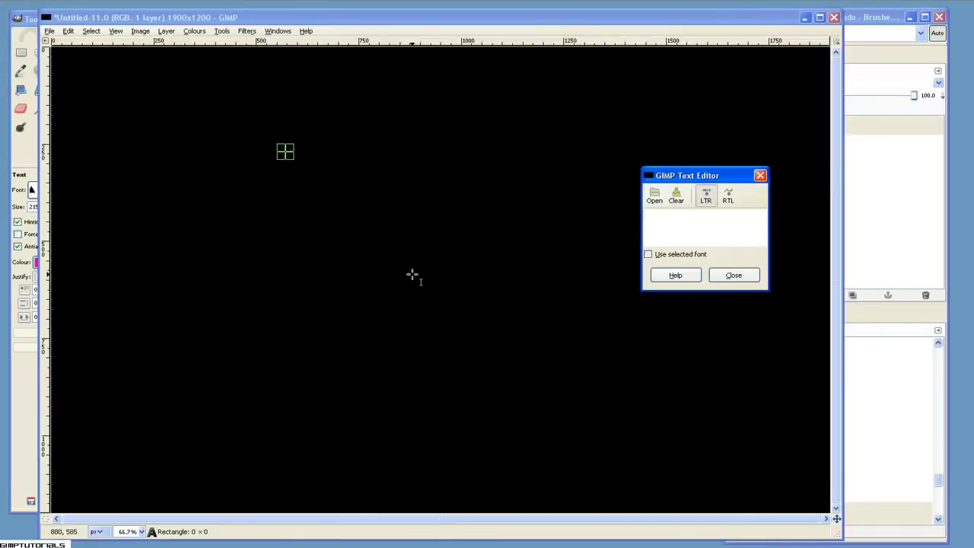
type("MIC")
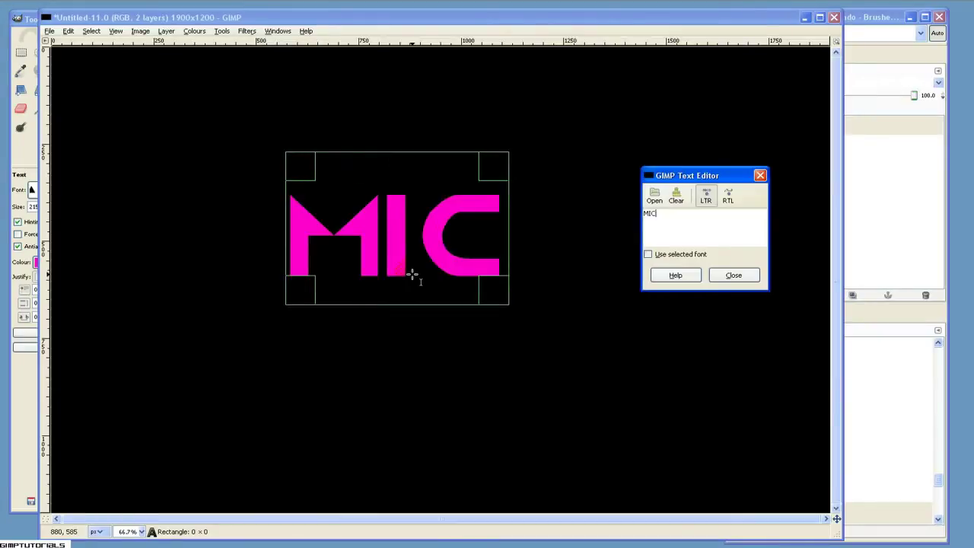
left_click(724, 279)
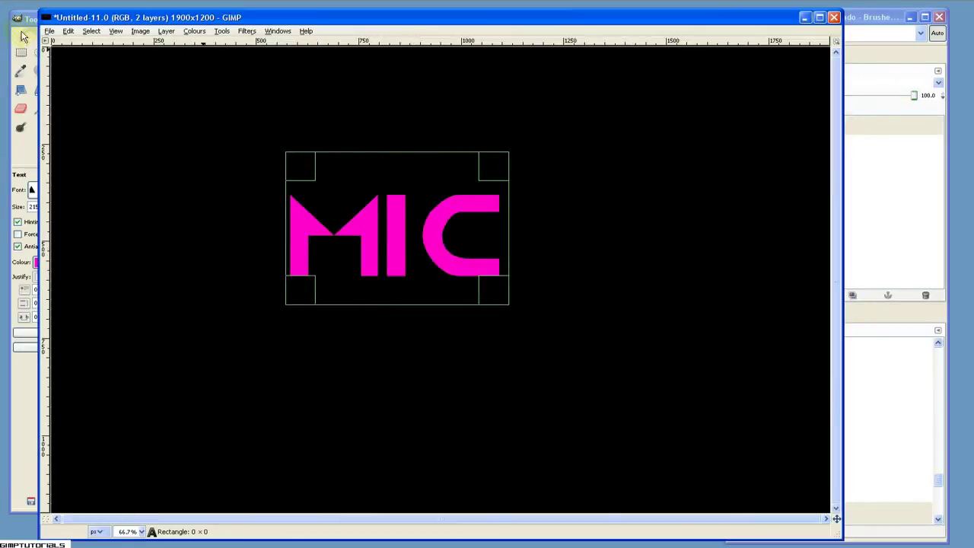
left_click(21, 30)
left_click(79, 71)
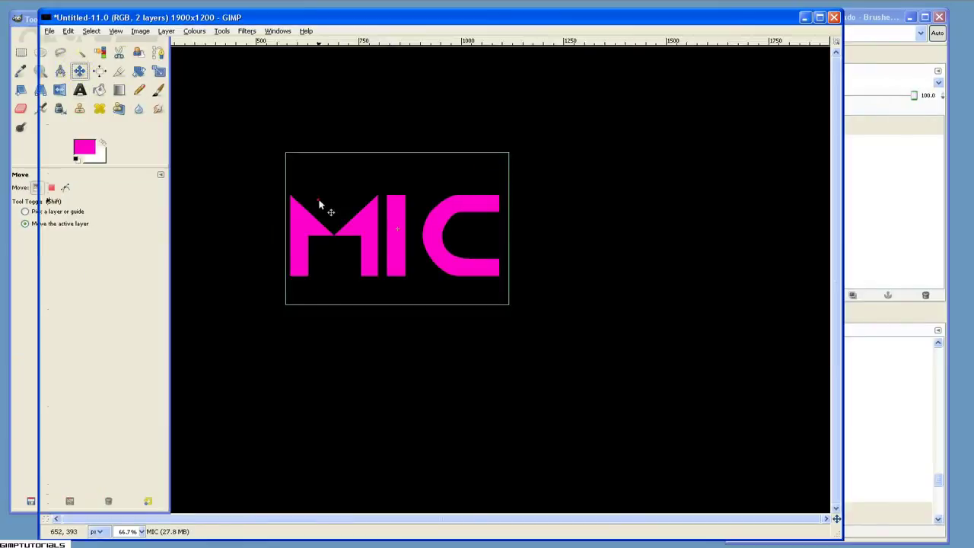
left_click_drag(321, 207, 268, 216)
Rotate the MIC text layer by -45 degrees
left_click(29, 21)
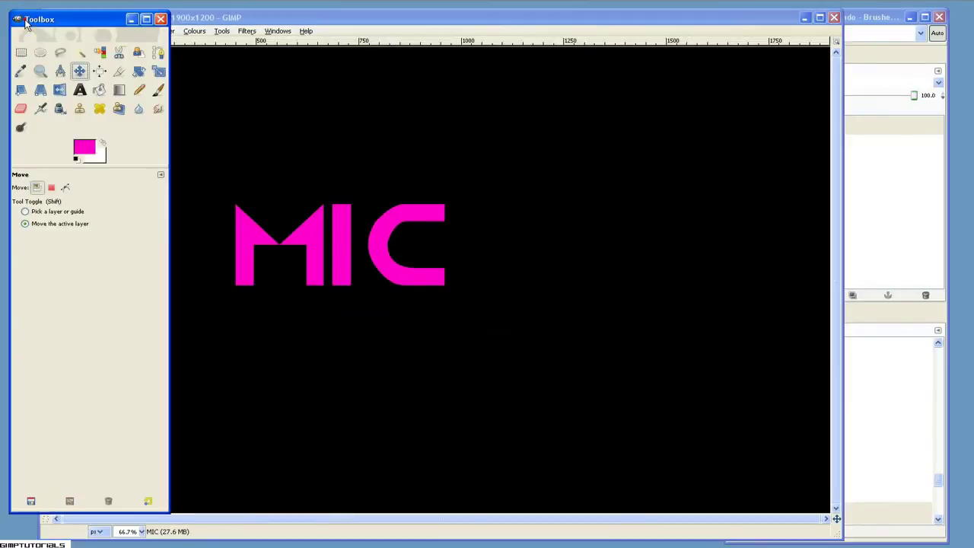
left_click(140, 72)
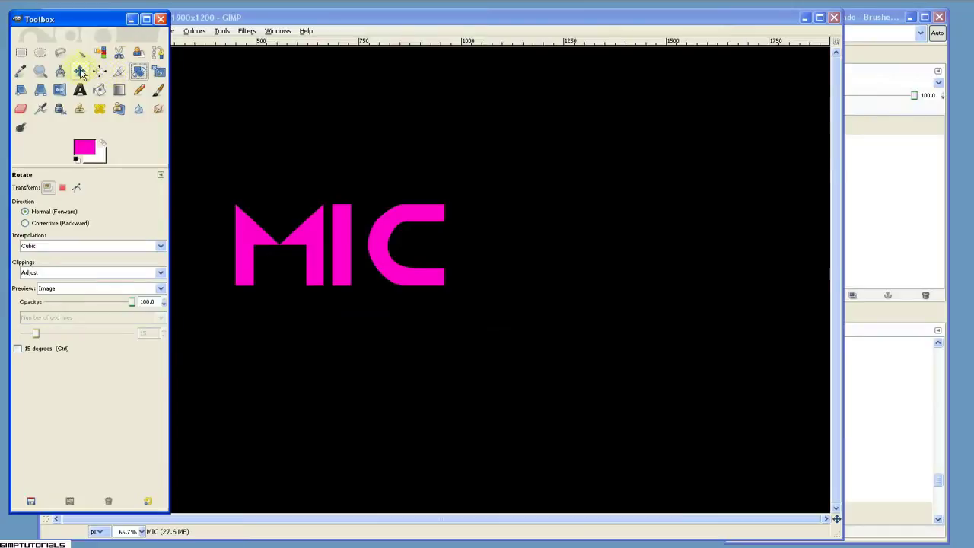
left_click(417, 256)
left_click_drag(122, 122, 220, 67)
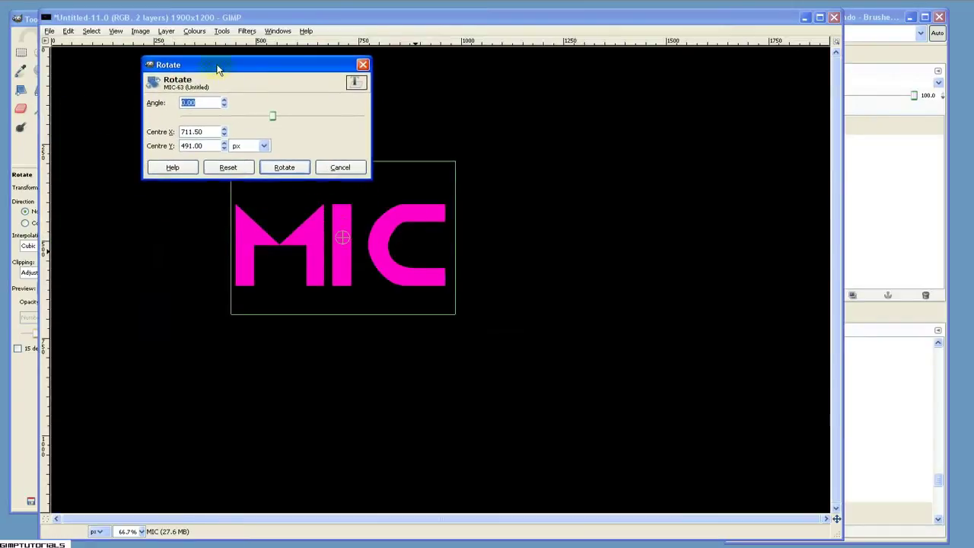
type("-45")
left_click(279, 169)
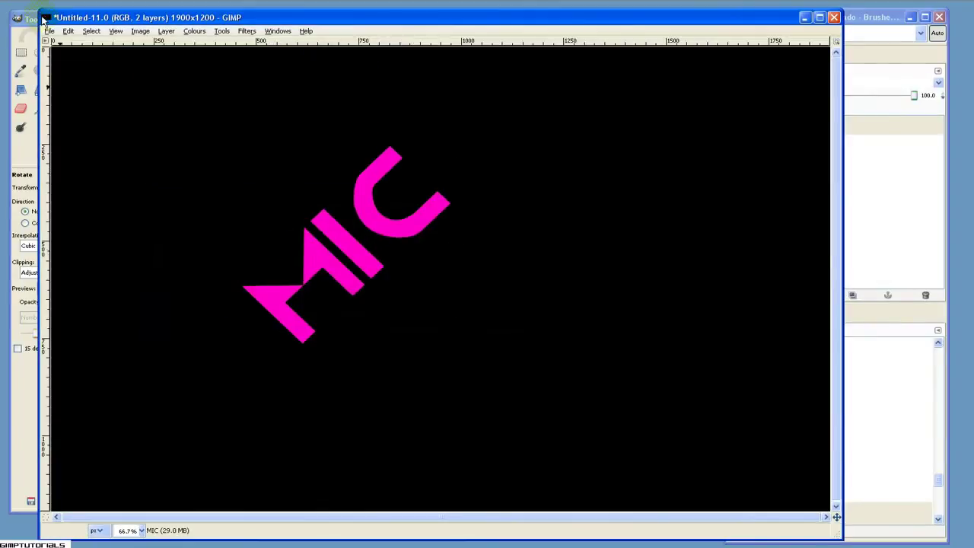
Move the rotated MIC layer into the canvas's top-left corner
left_click(27, 21)
left_click(80, 70)
left_click(67, 228)
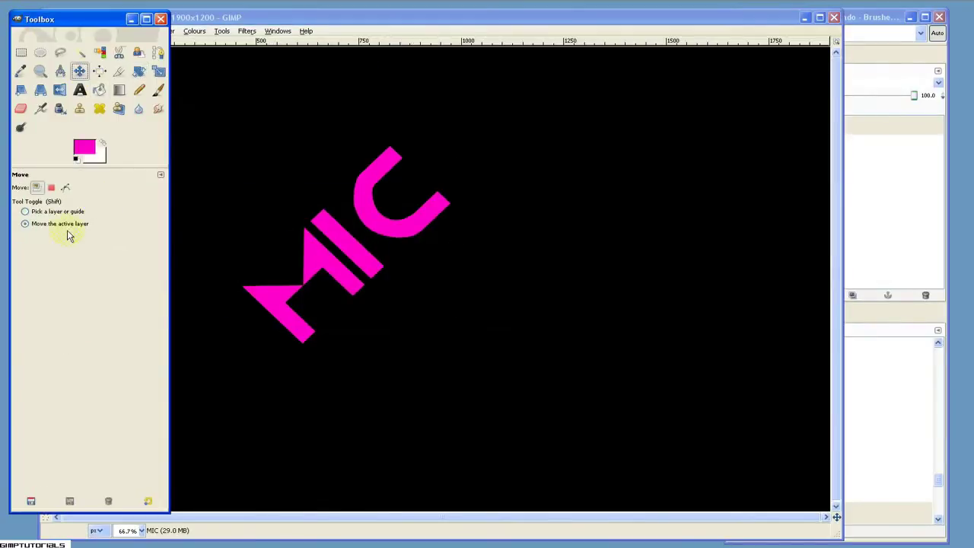
left_click(58, 227)
left_click(369, 242)
left_click_drag(369, 242, 184, 149)
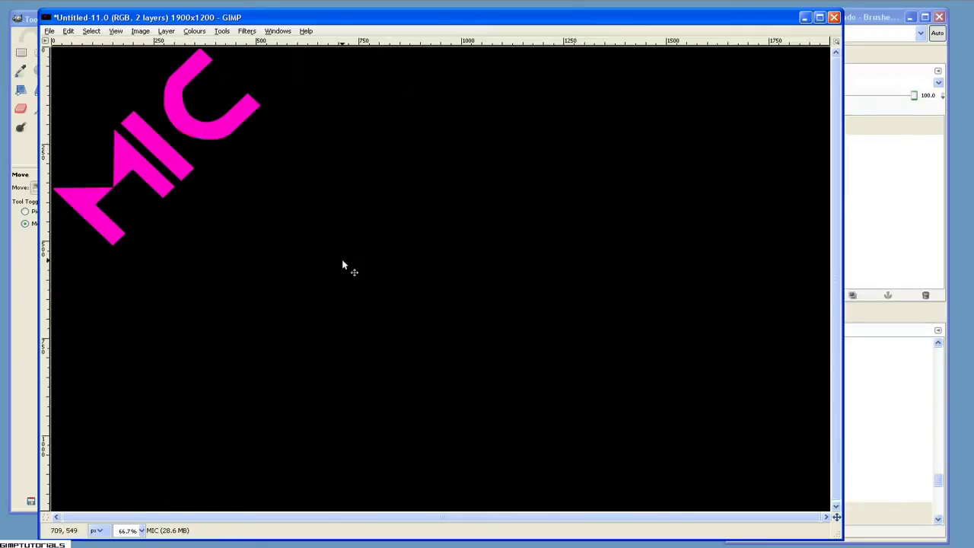
left_click(30, 18)
Add a new text layer reading 'SKILLS' on the canvas
left_click(80, 90)
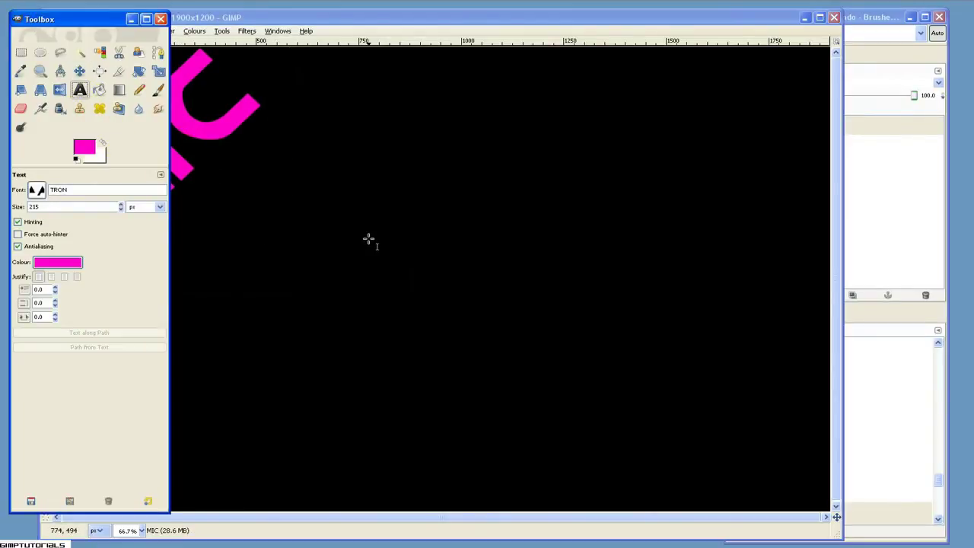
left_click(335, 239)
type("SKILLS")
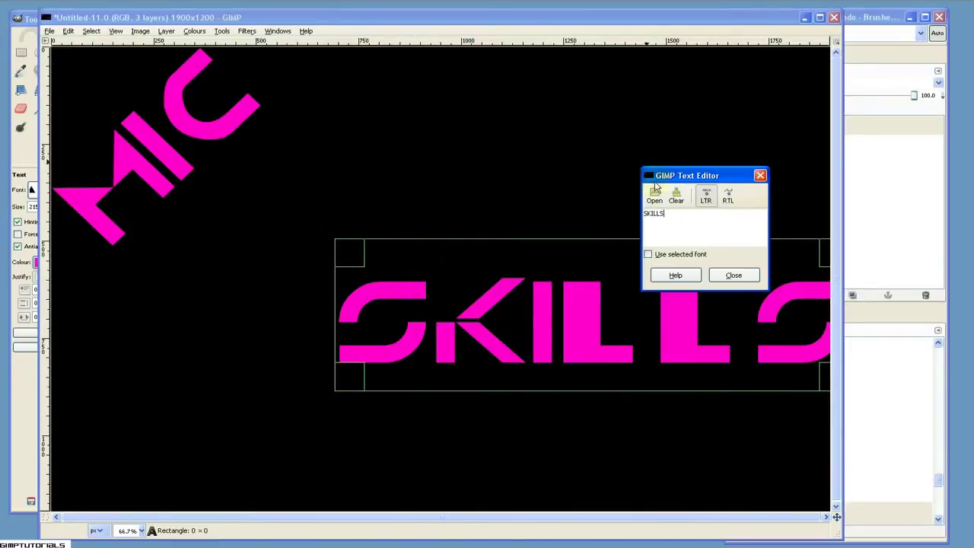
double_click(674, 214)
left_click(27, 20)
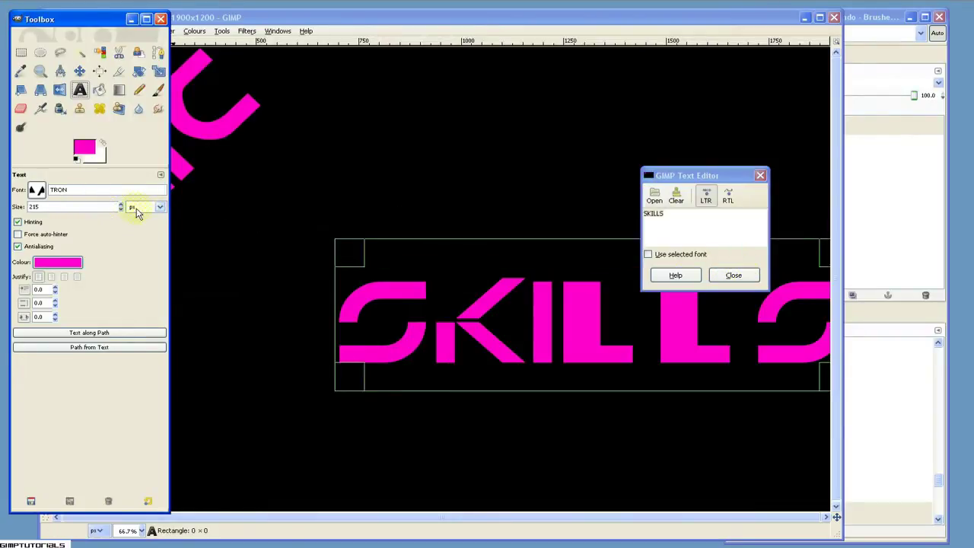
left_click(742, 275)
Rotate SKILLS by -45 degrees and move it diagonally below MIC
left_click(158, 71)
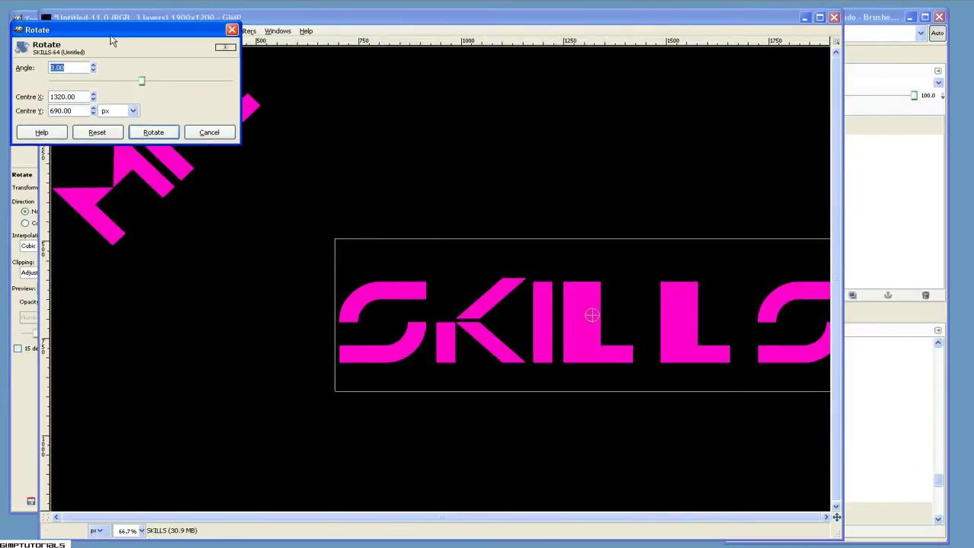
type("45")
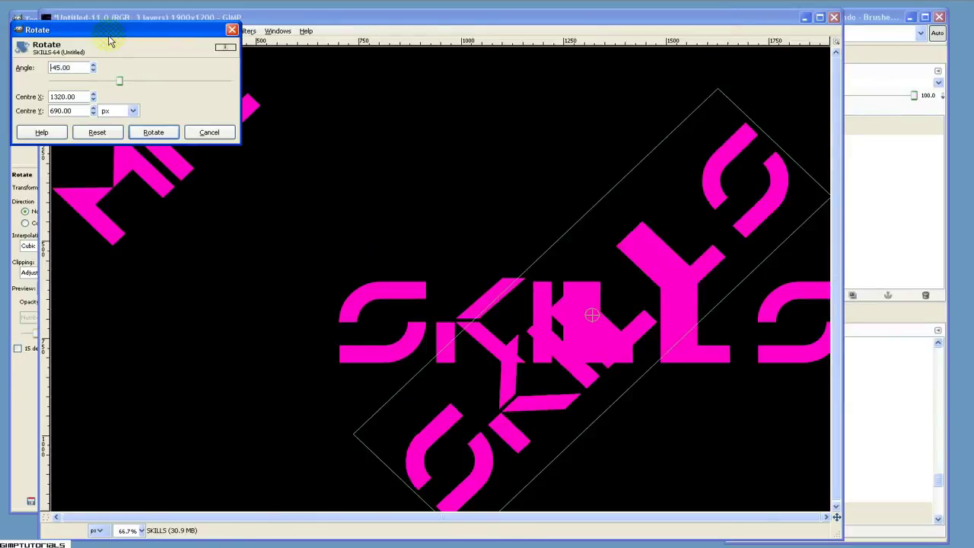
left_click(153, 133)
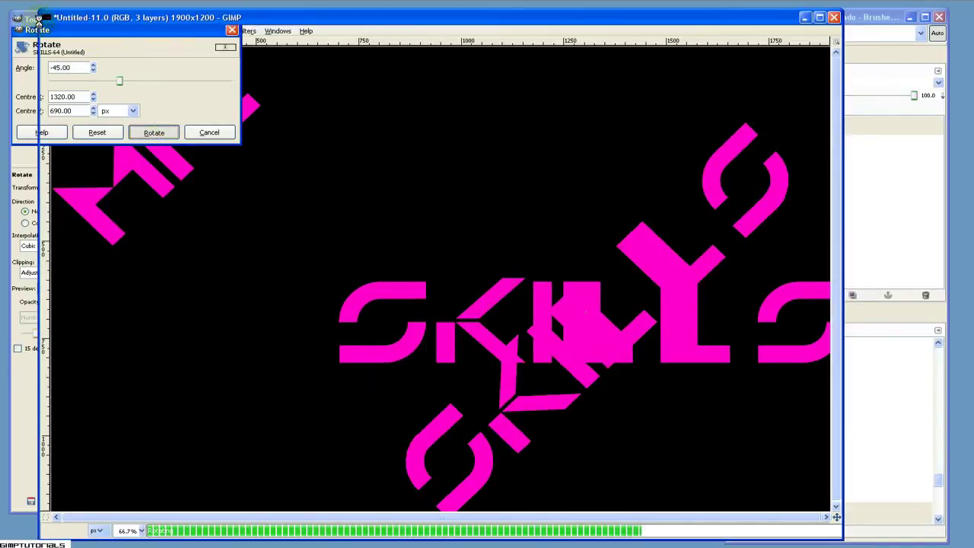
left_click(38, 25)
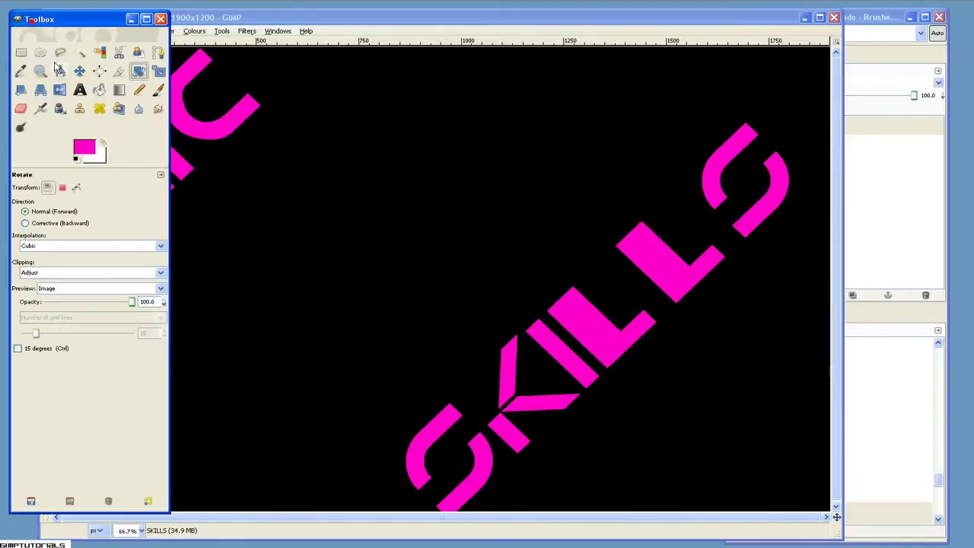
left_click(81, 70)
left_click_drag(558, 340, 222, 281)
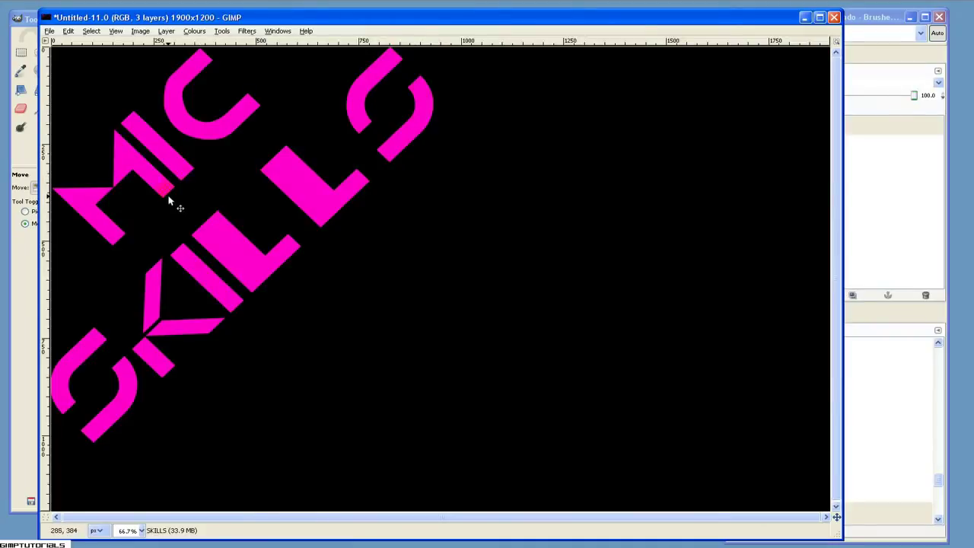
left_click(37, 21)
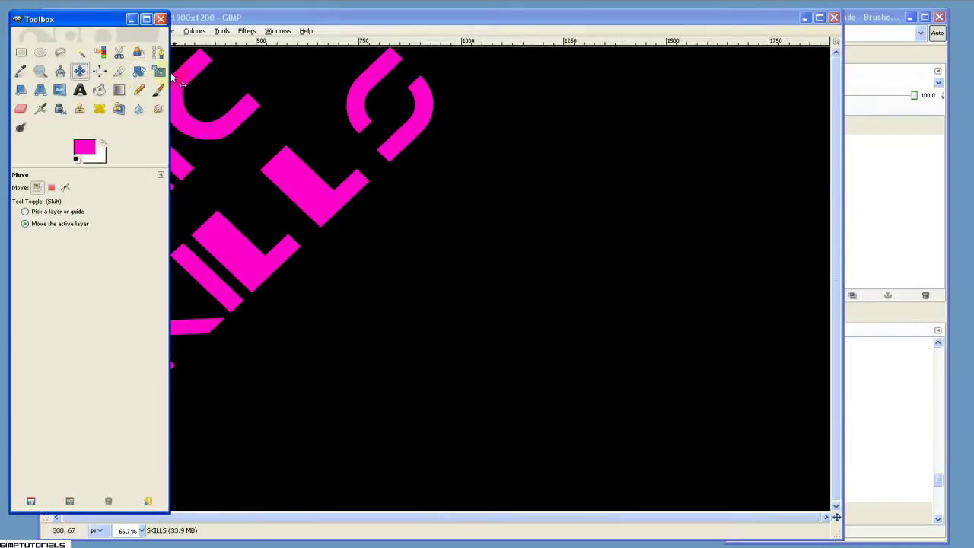
Scale the SKILLS layer down from 1170 to about 1032 pixels square
left_click(307, 16)
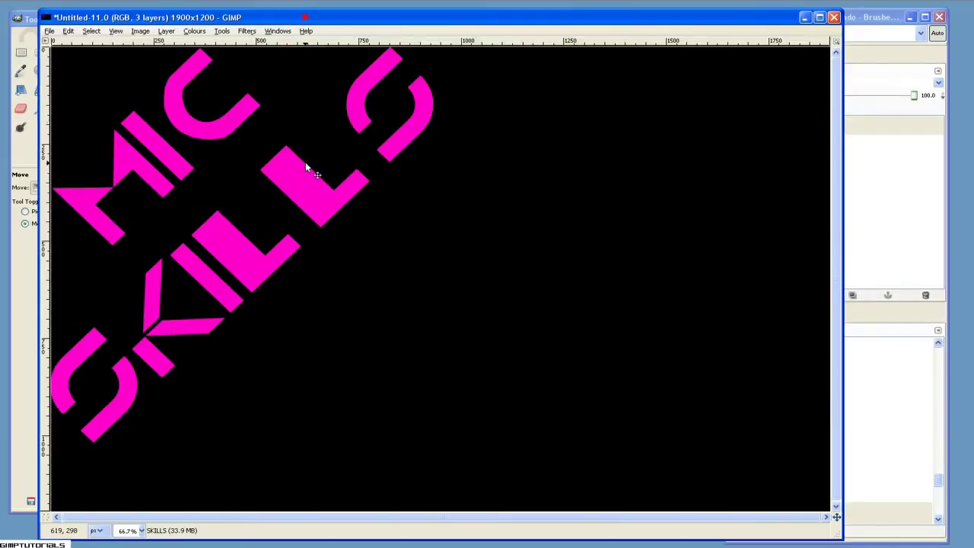
left_click(21, 51)
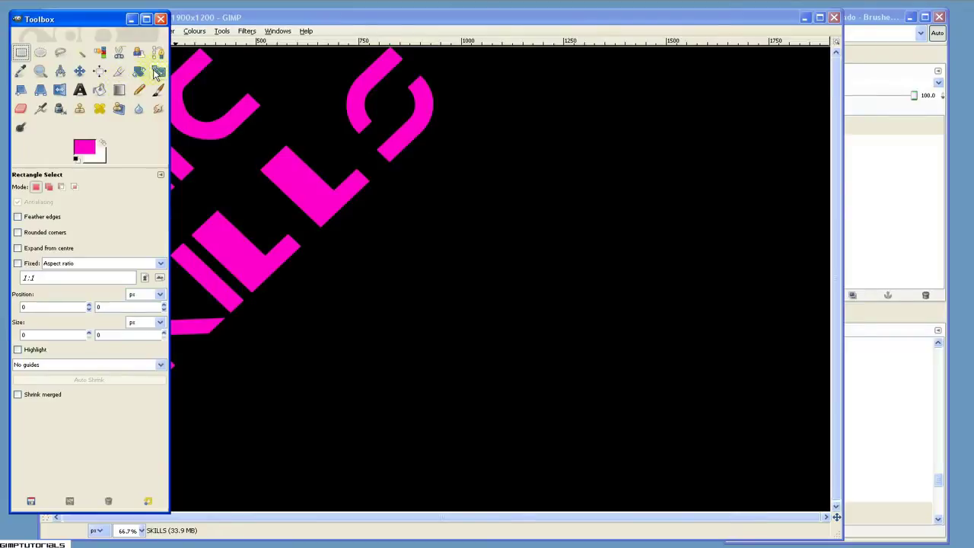
left_click(158, 70)
left_click(228, 16)
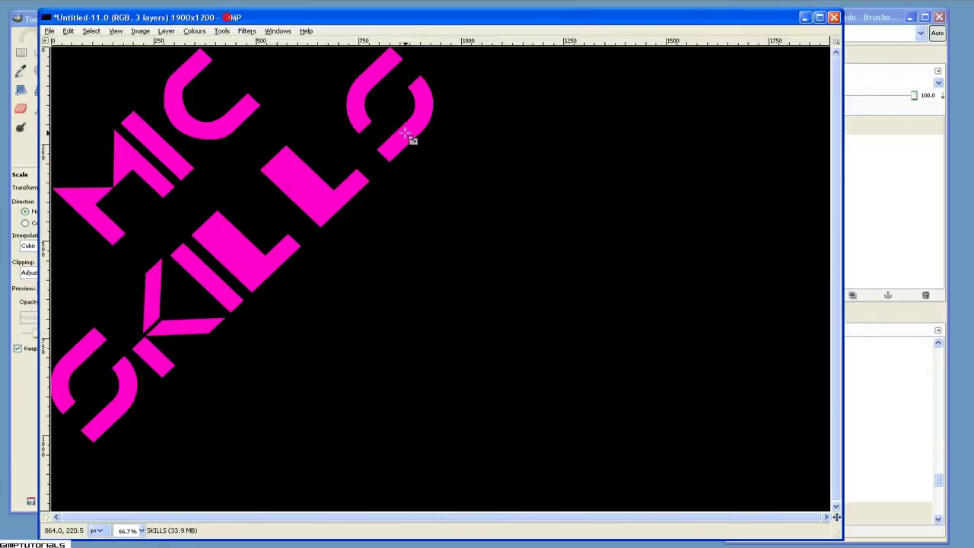
left_click(32, 18)
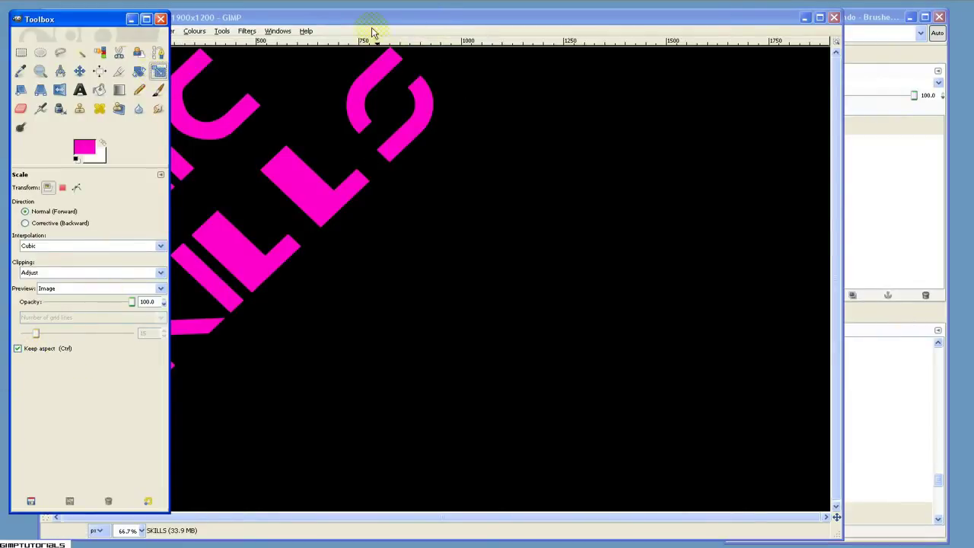
left_click(408, 135)
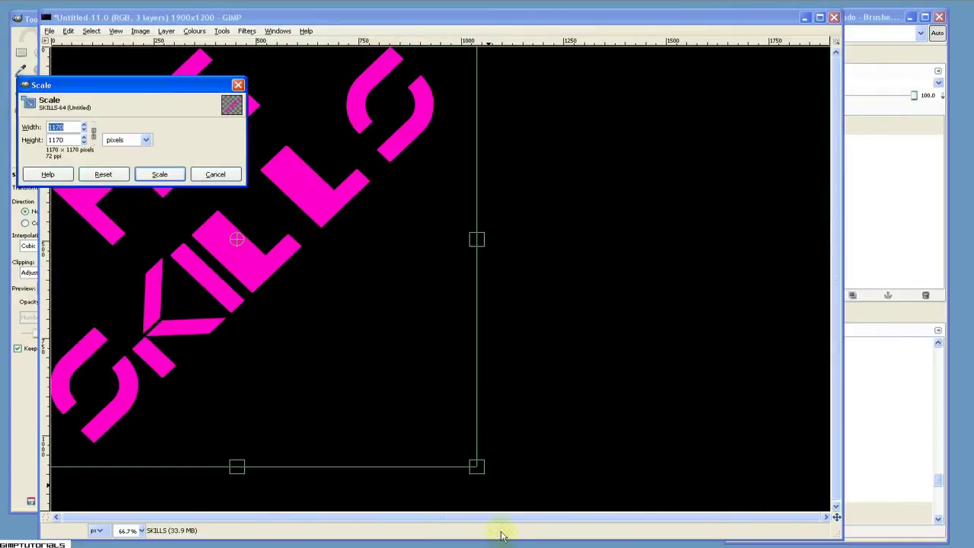
left_click_drag(475, 471, 380, 412)
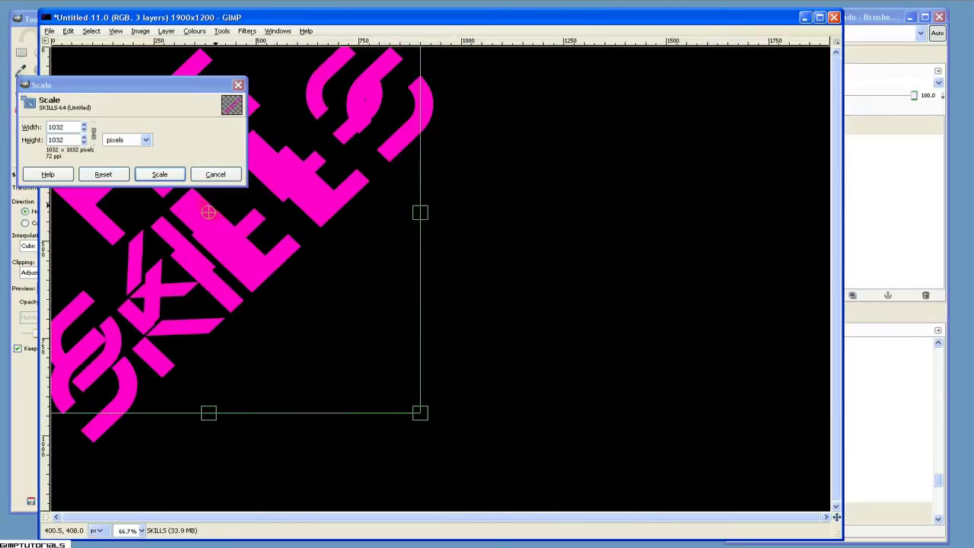
left_click(160, 175)
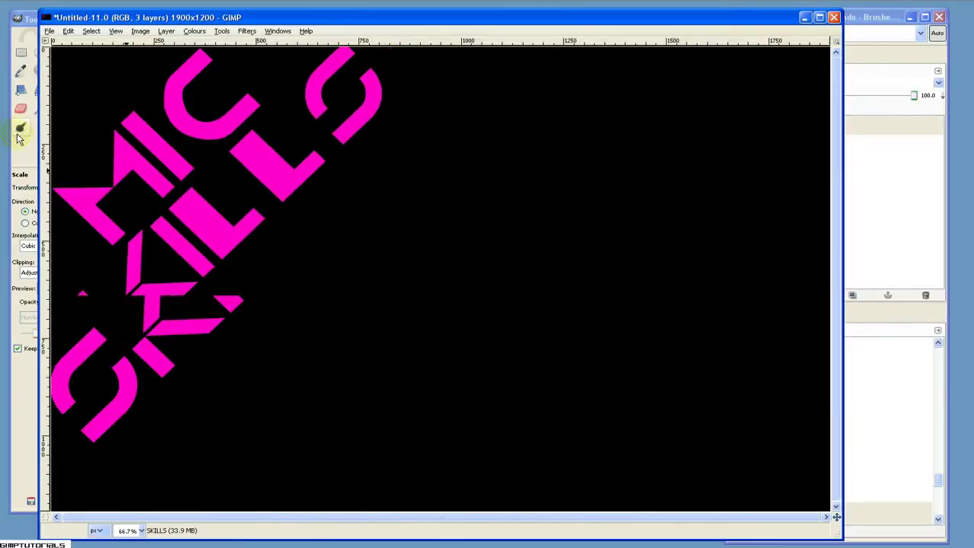
Nudge SKILLS slightly so it sits snugly under MIC
left_click(25, 27)
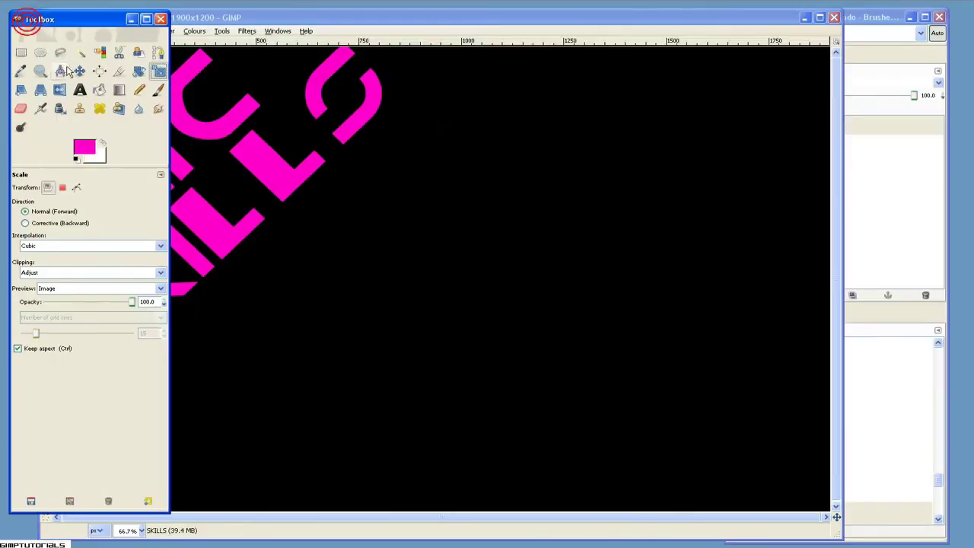
left_click(79, 70)
left_click(300, 31)
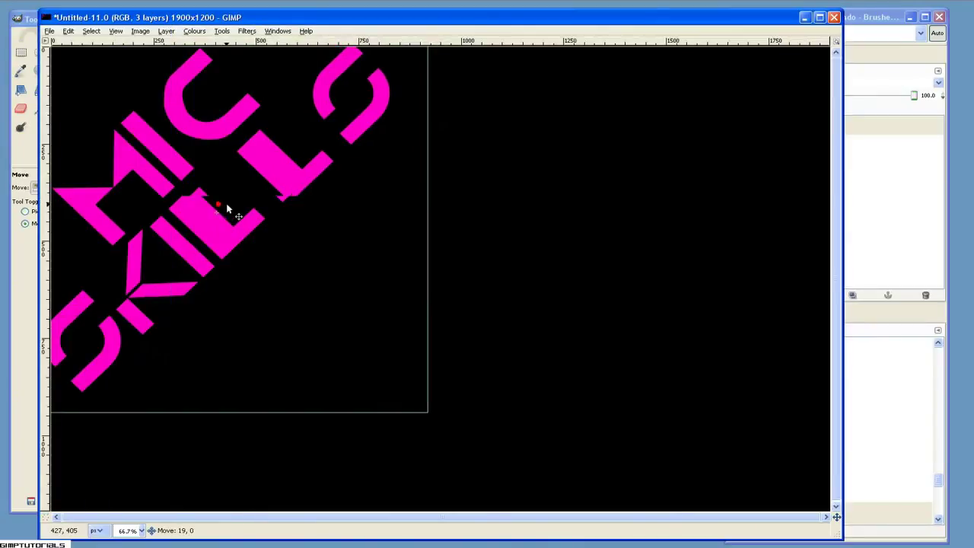
left_click_drag(218, 207, 219, 207)
left_click(11, 79)
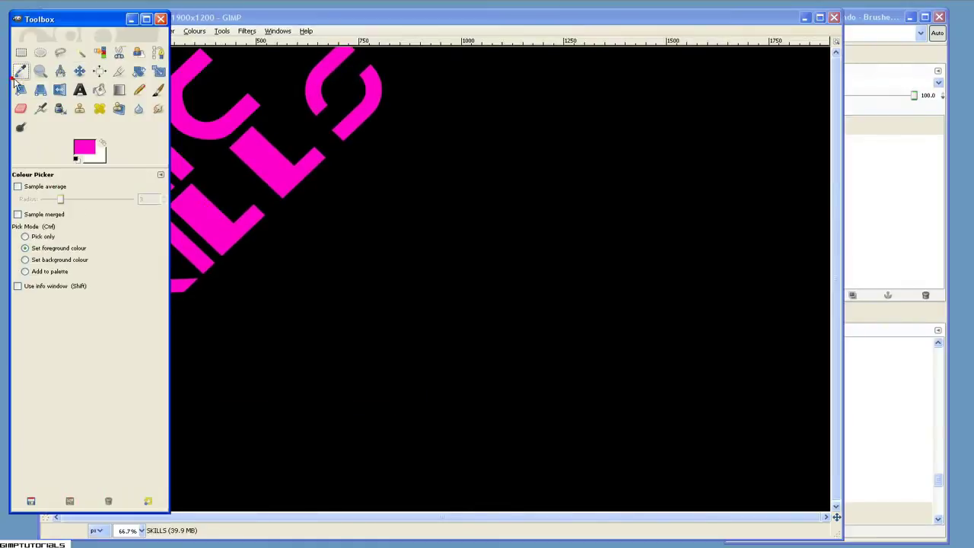
Type '1985' as a new text layer and move it beneath SKILLS
left_click(81, 91)
left_click(443, 292)
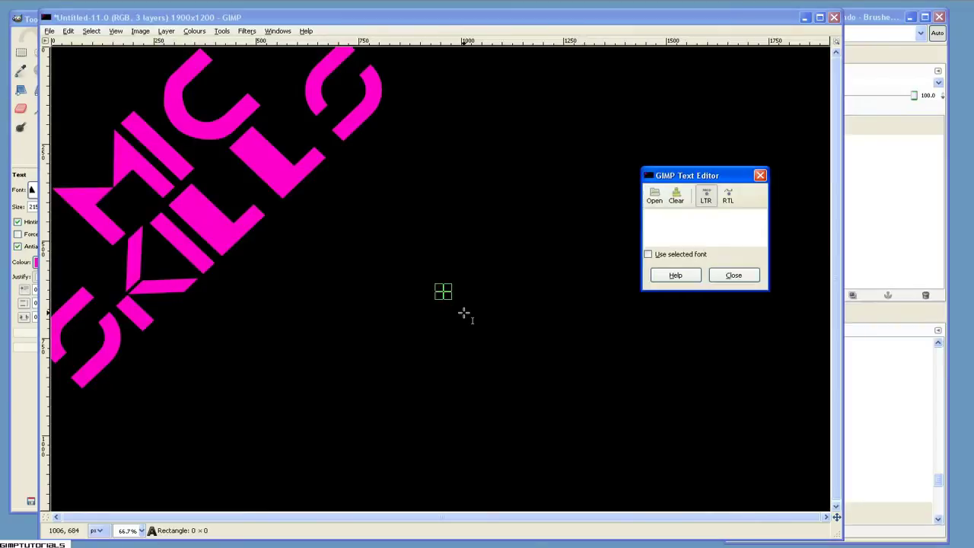
type("1985")
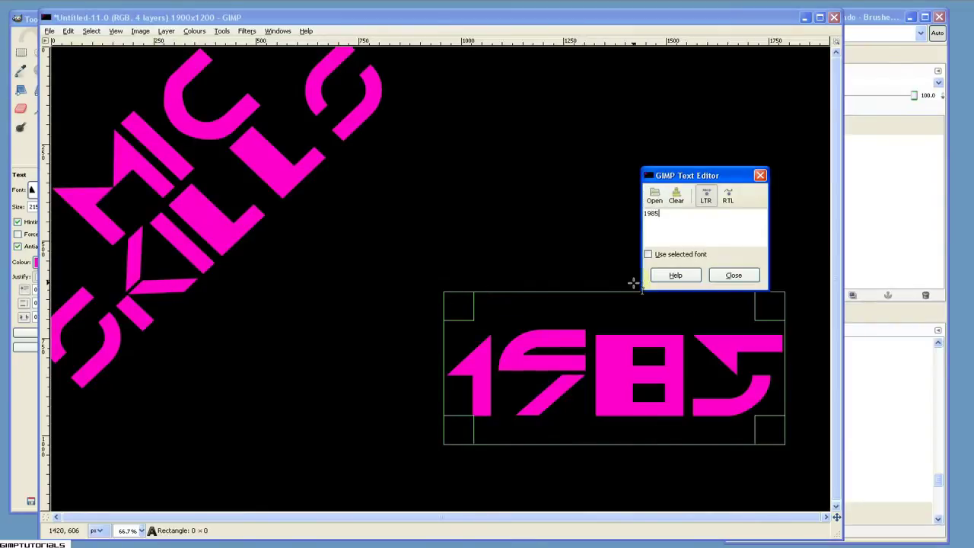
left_click(733, 275)
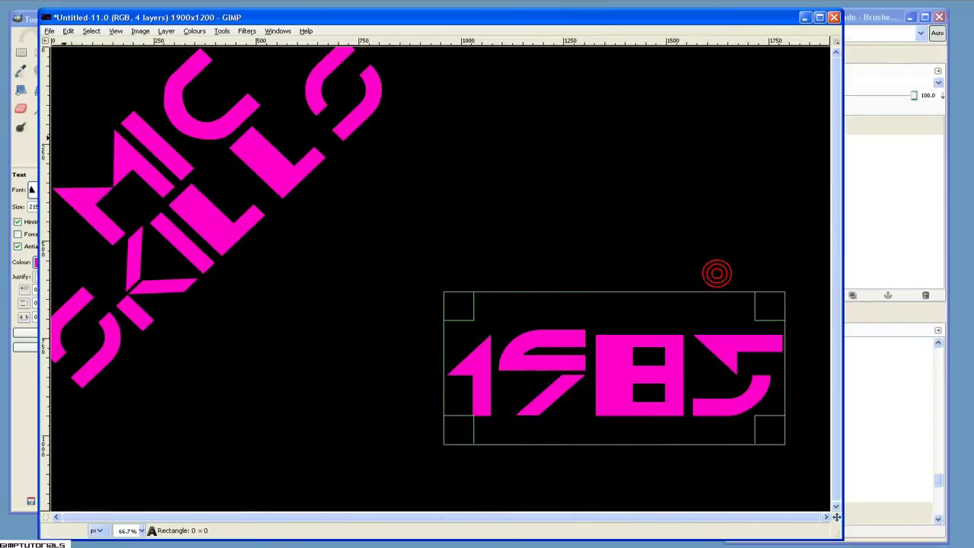
left_click(21, 51)
left_click(80, 72)
left_click_drag(603, 347, 409, 320)
left_click(17, 17)
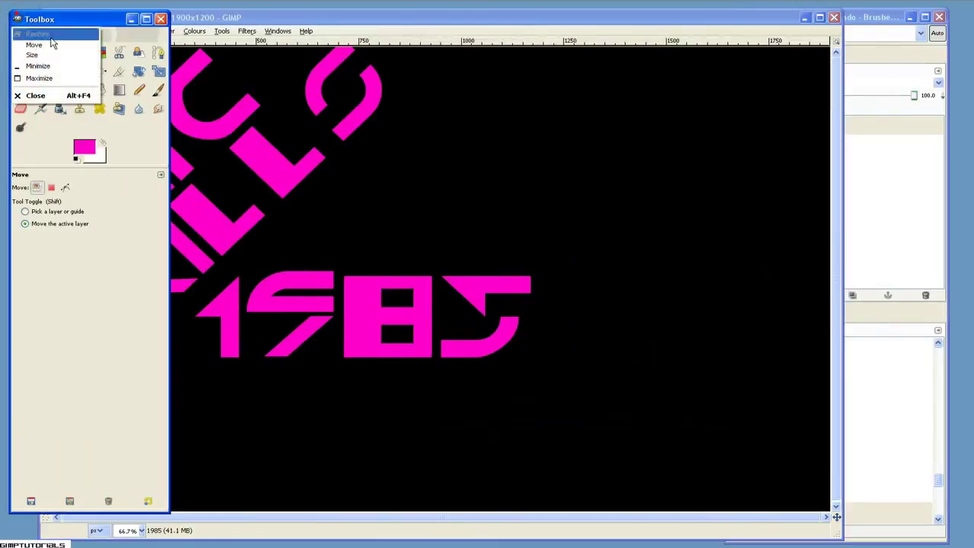
Rotate the 1985 layer -45 degrees and slide it up-left against MIC SKILLS
left_click(139, 71)
left_click(364, 284)
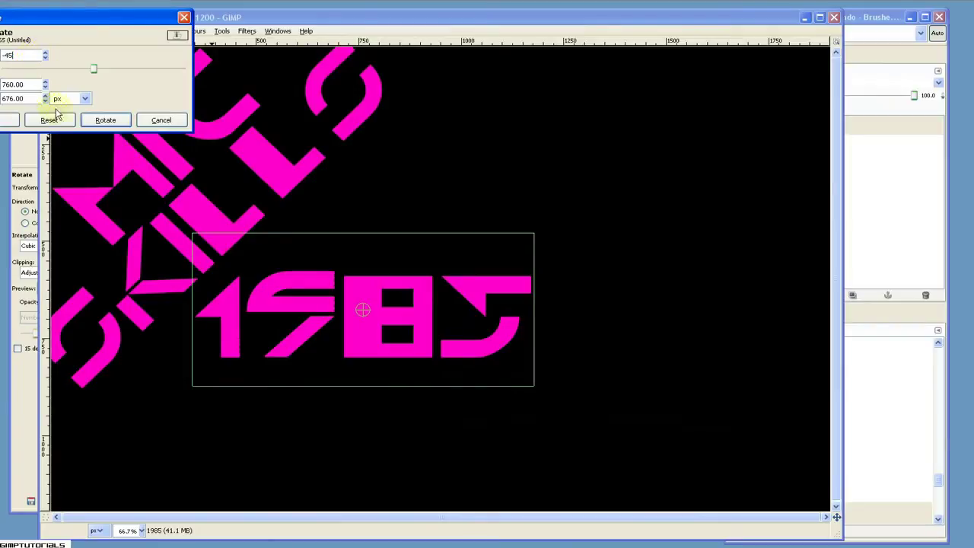
left_click(105, 120)
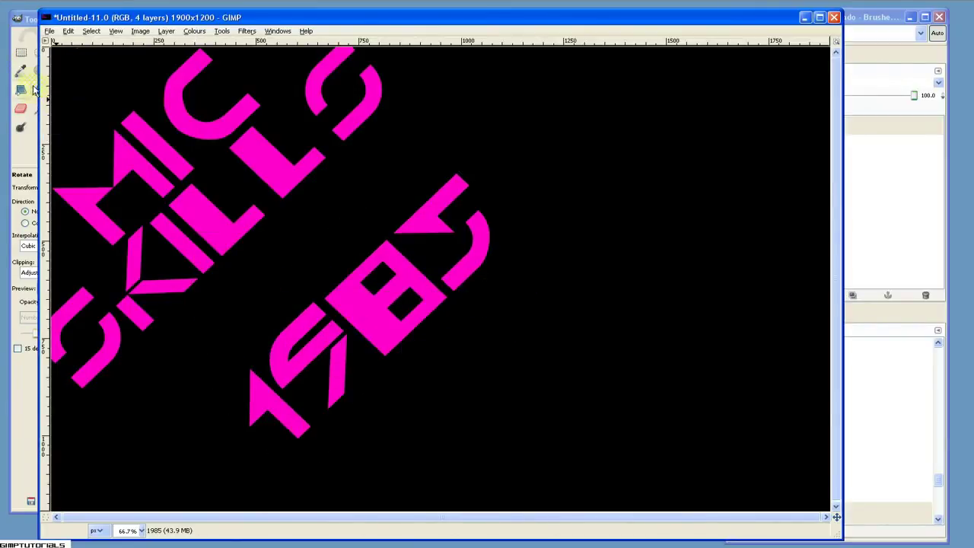
left_click(21, 55)
left_click(77, 71)
left_click_drag(426, 326, 327, 278)
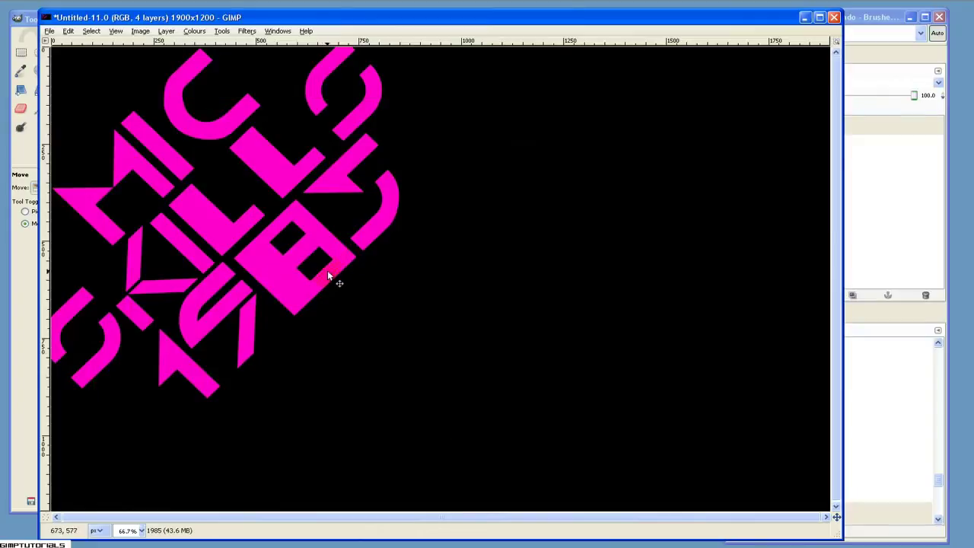
left_click(921, 135)
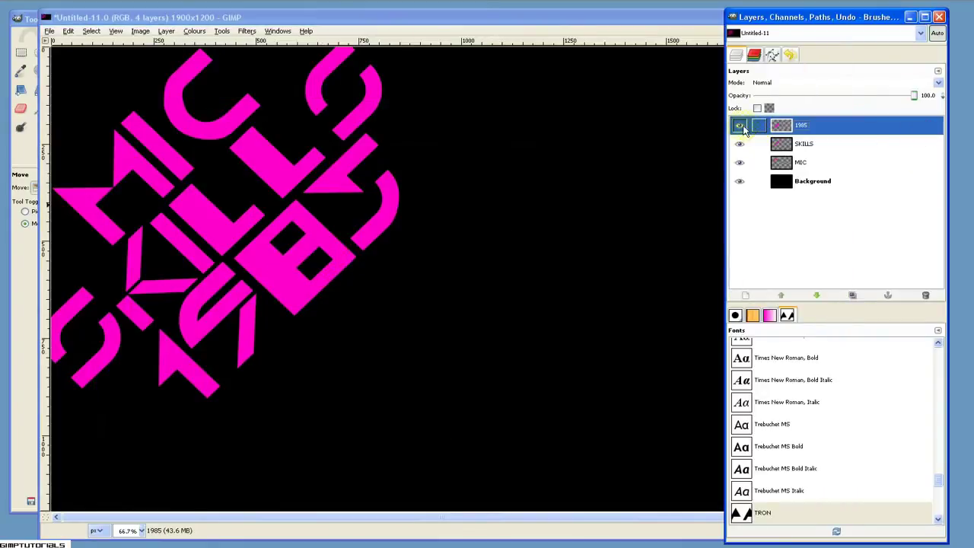
left_click(439, 18)
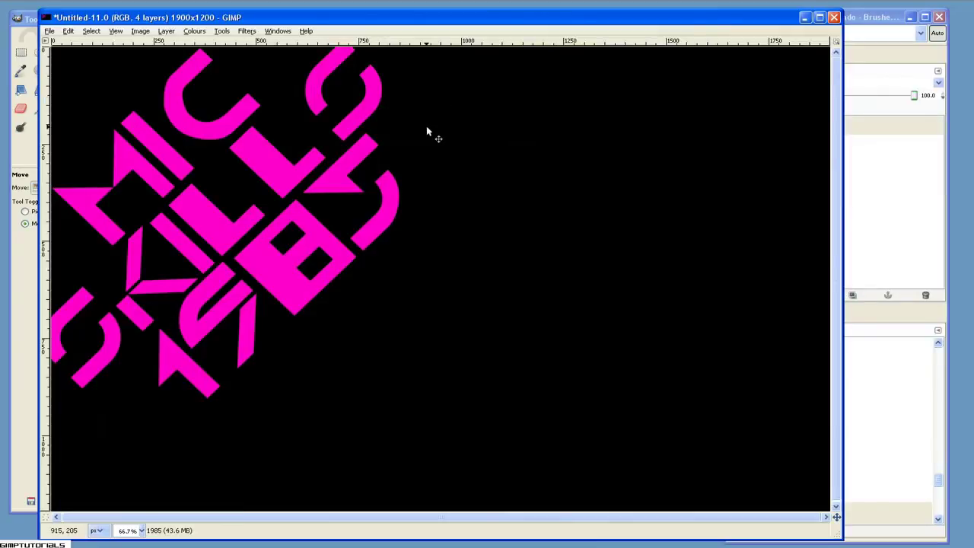
Open the yellow velvet fabric texture JPG and bring its window into view
key("ctrl+o")
left_click(417, 215)
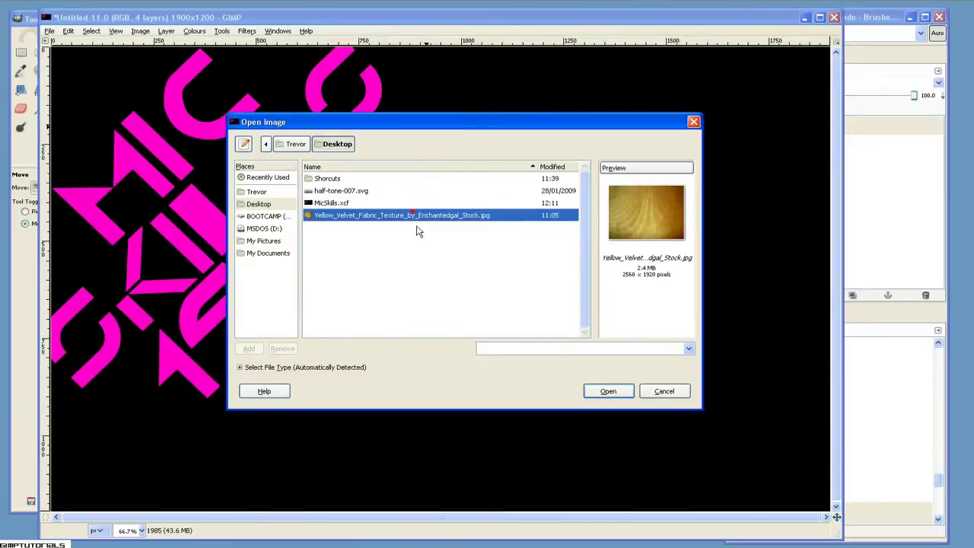
left_click(623, 396)
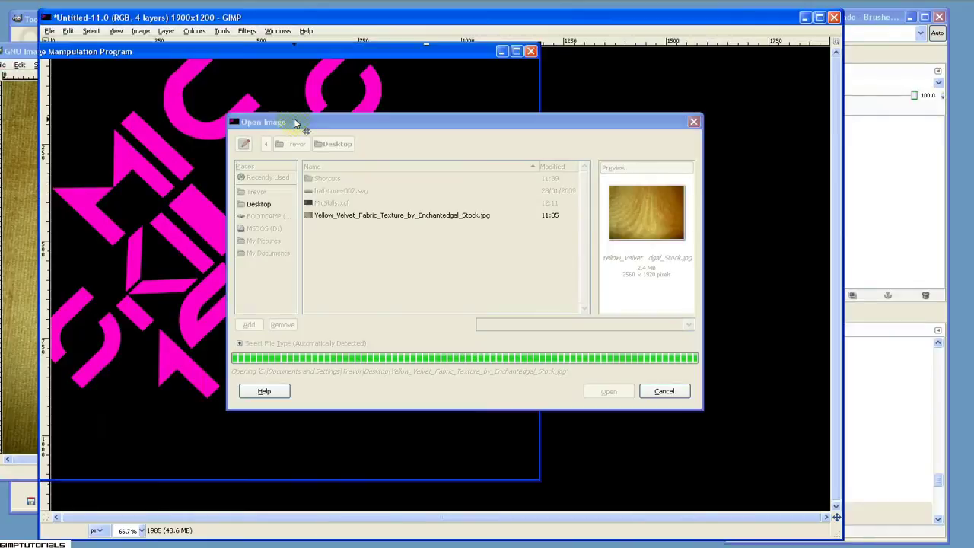
left_click_drag(17, 56, 206, 81)
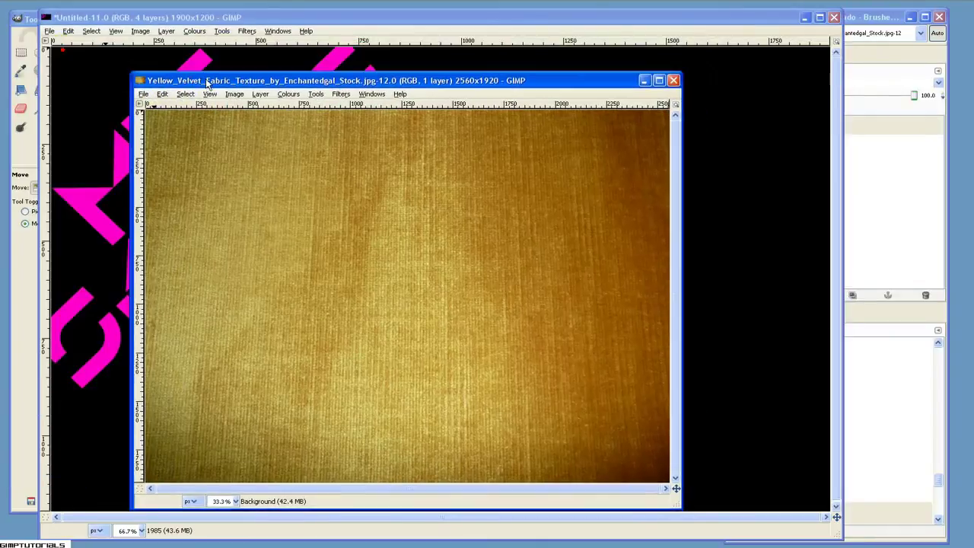
Desaturate the velvet texture to grey using the Average mode
left_click(288, 94)
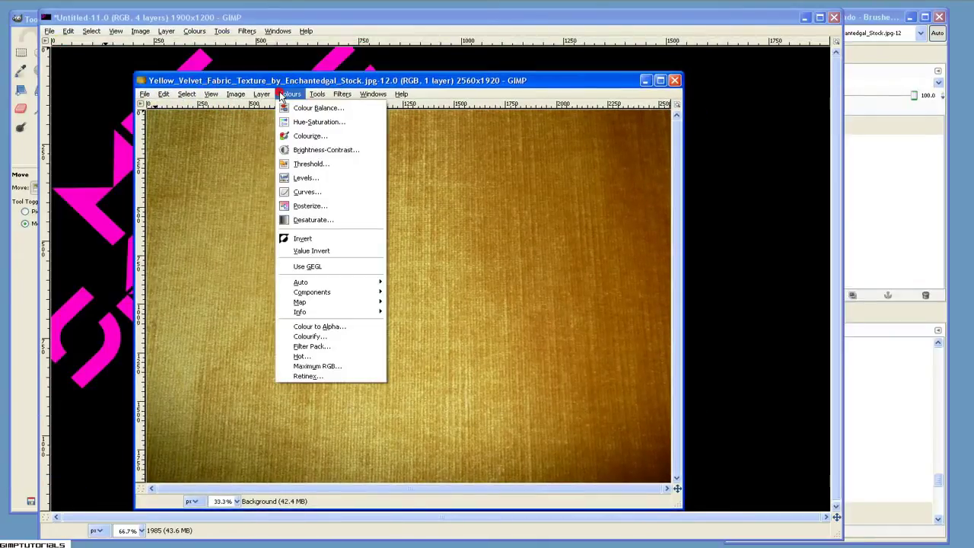
left_click(373, 217)
left_click(13, 111)
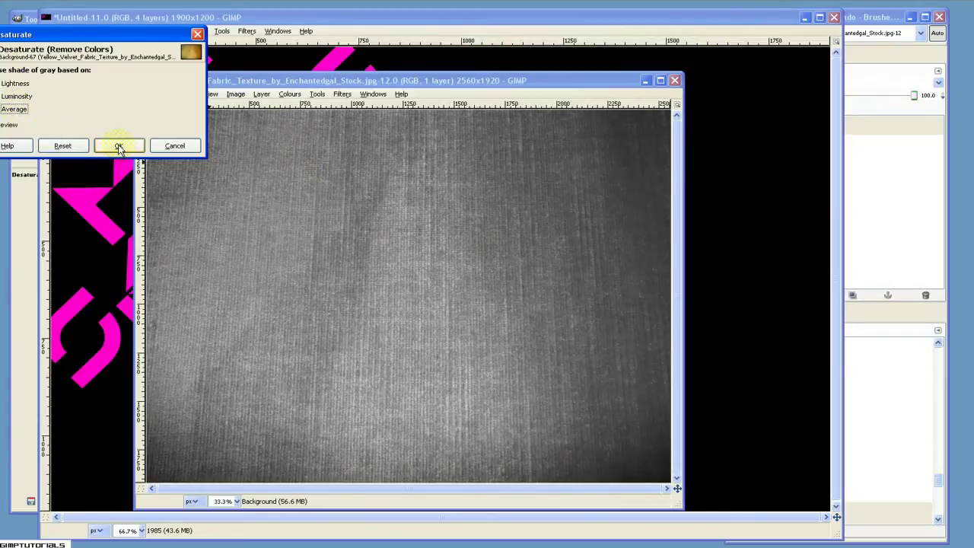
left_click(118, 146)
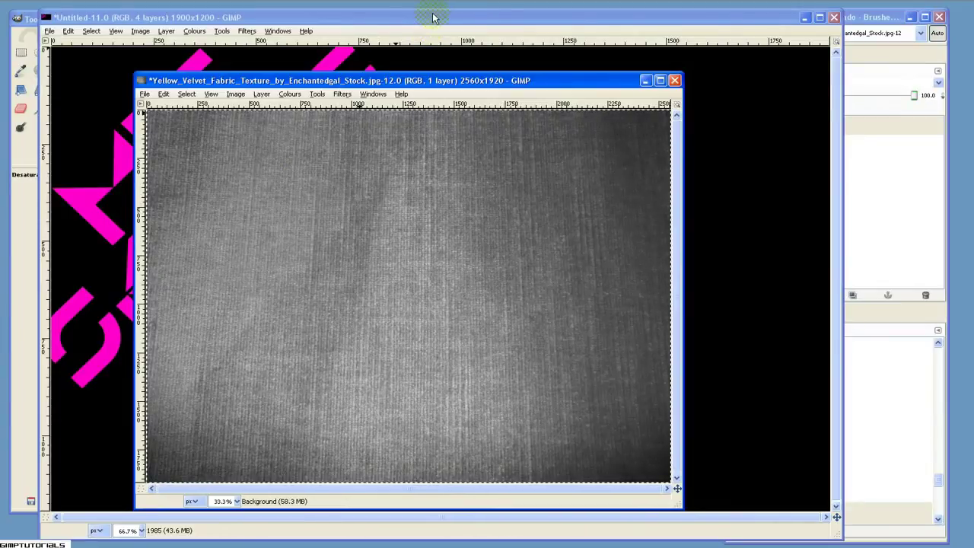
Paste the grey texture into the wallpaper and convert the floating selection to a new layer
left_click(432, 17)
key("ctrl+v")
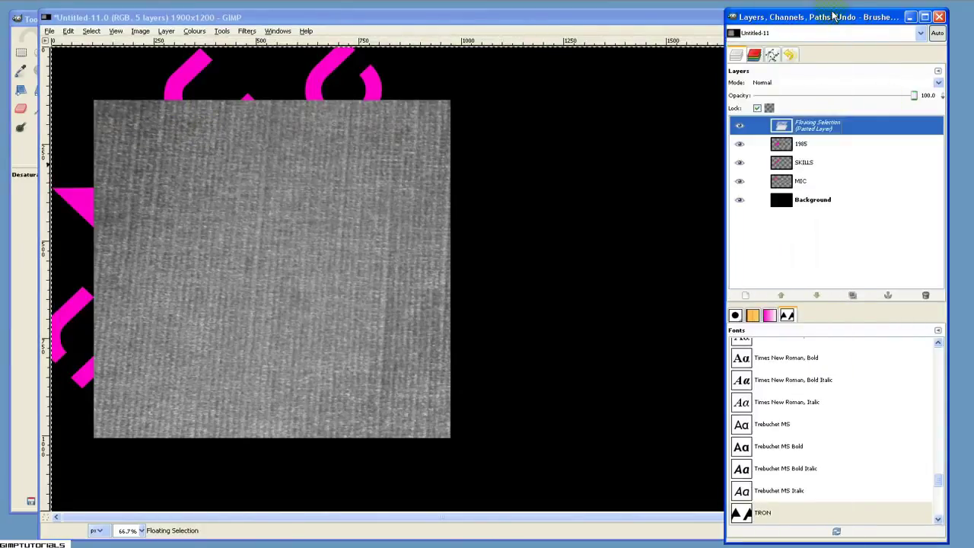
left_click(822, 130)
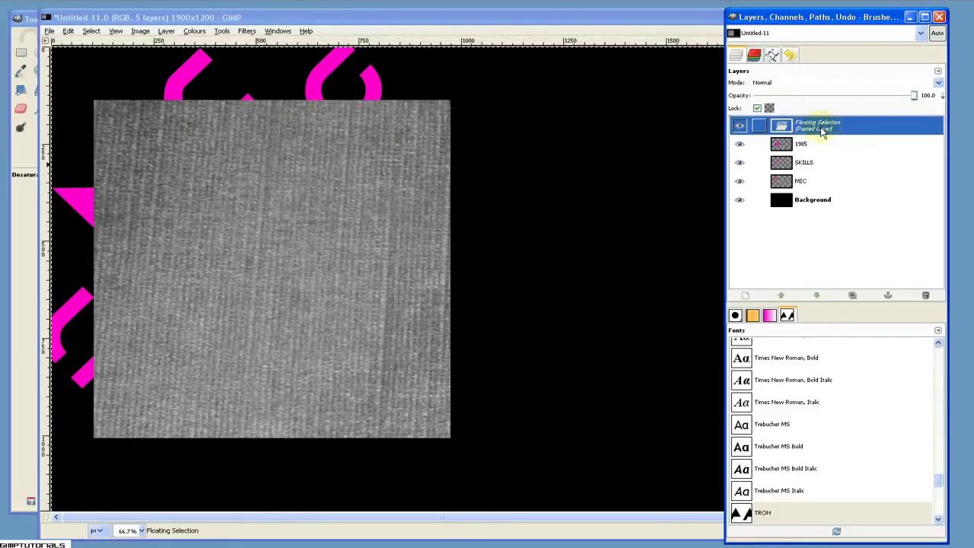
right_click(822, 131)
left_click(867, 158)
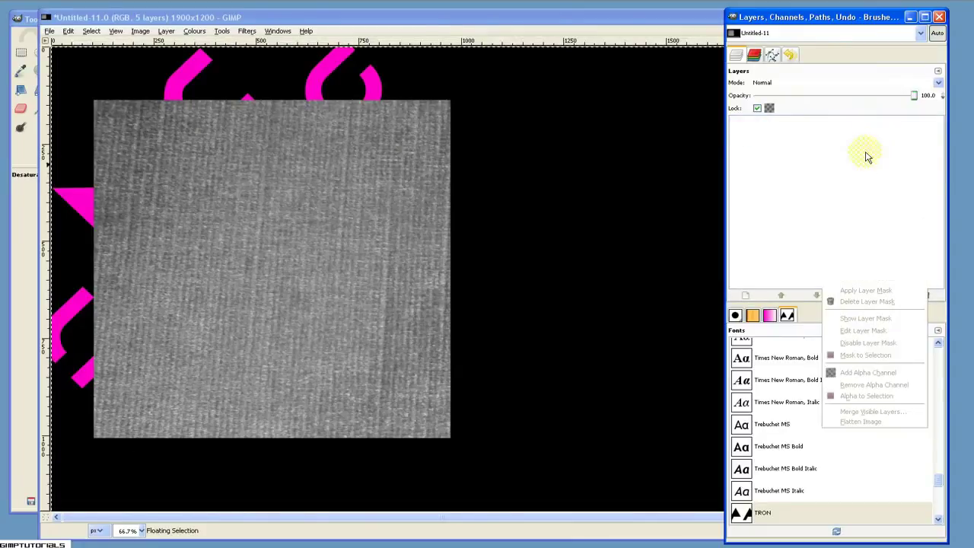
left_click(82, 87)
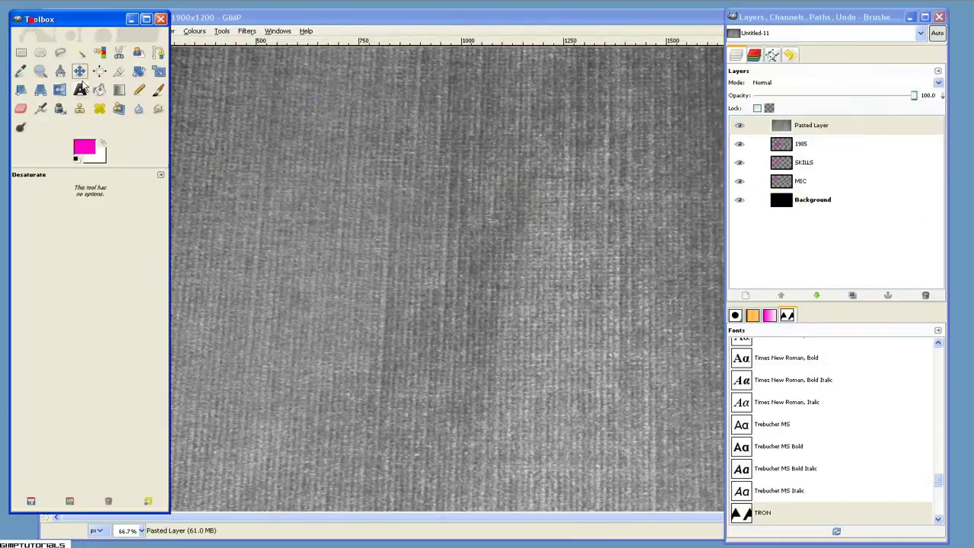
left_click(79, 71)
Set the Pasted Layer's blend mode to Hard light and shift it up and to the left
left_click(833, 127)
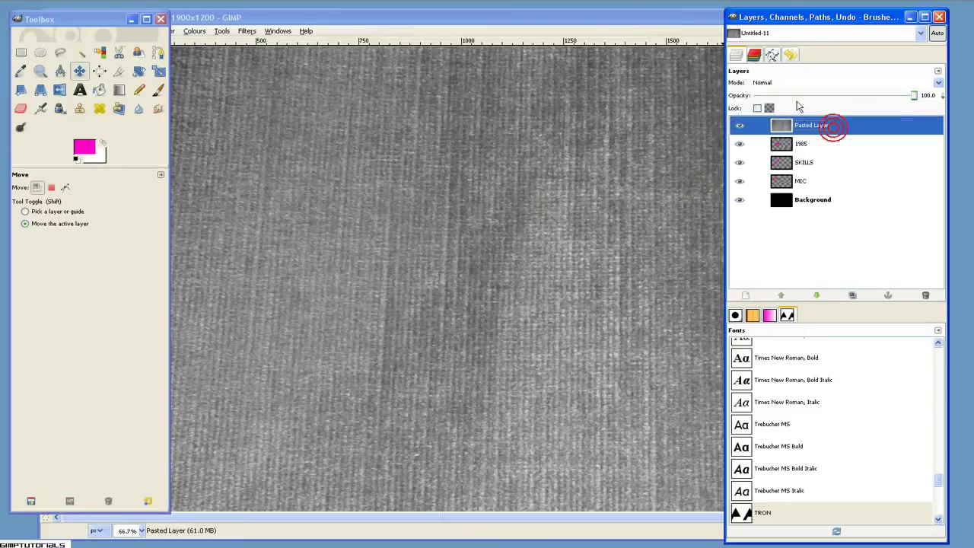
left_click(860, 82)
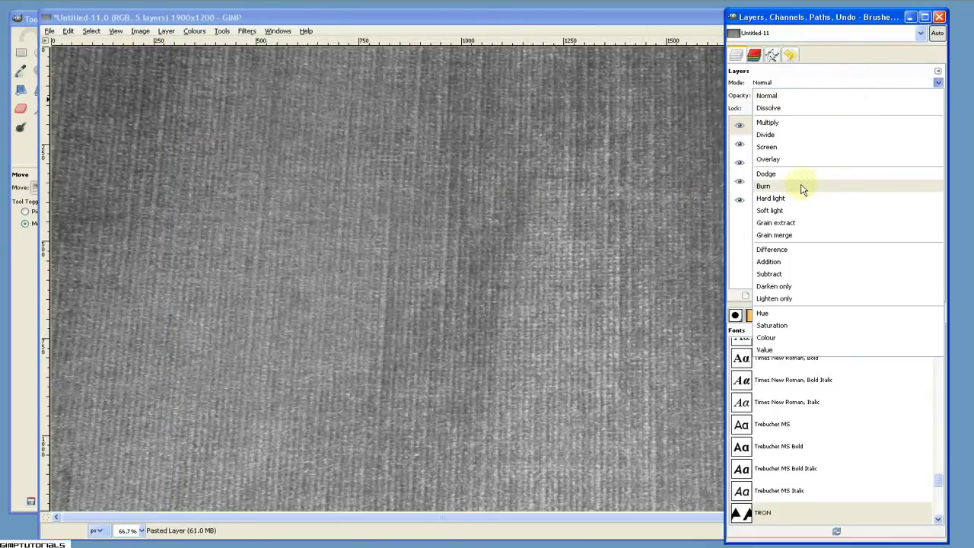
left_click(774, 84)
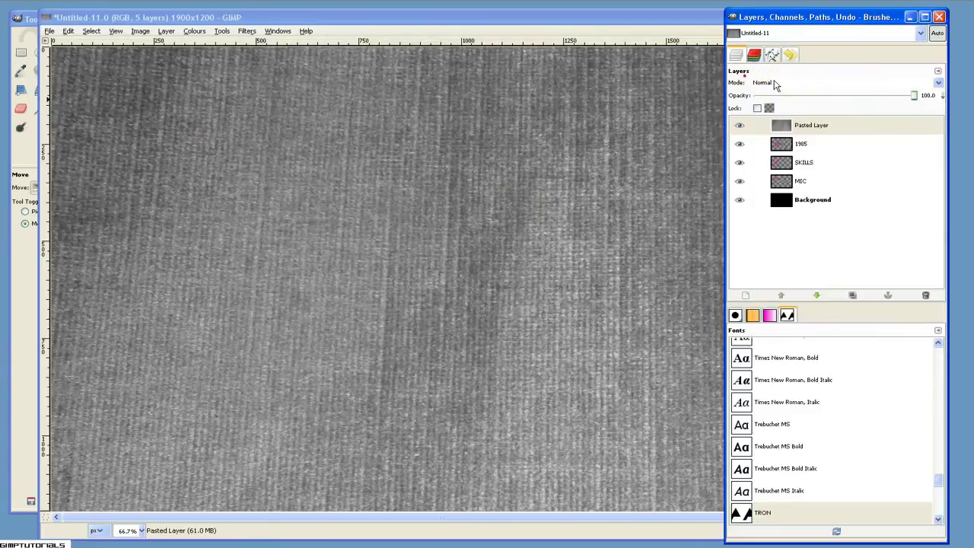
left_click(883, 129)
left_click(784, 84)
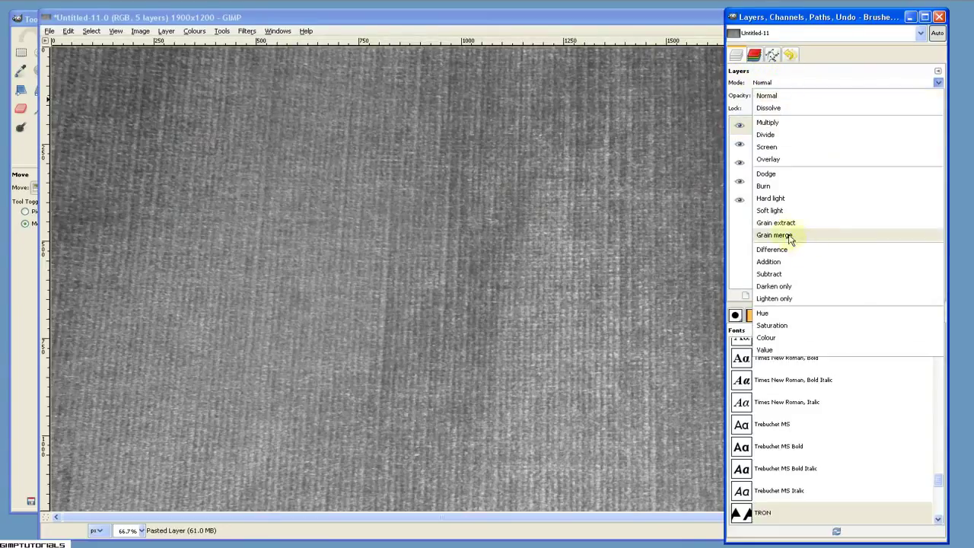
left_click(781, 199)
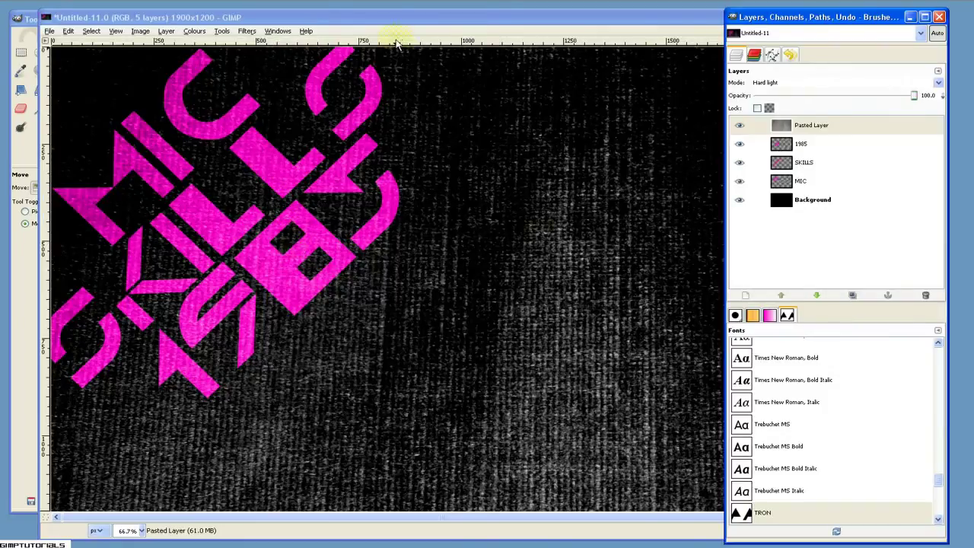
left_click(384, 18)
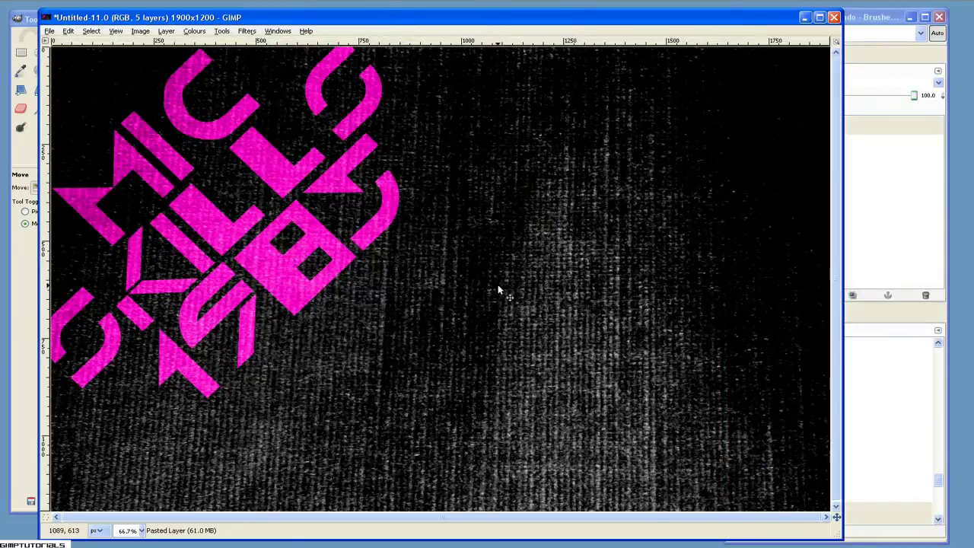
left_click_drag(564, 343, 490, 285)
Apply Brightness-Contrast to the texture layer with contrast 50 and brightness -30
left_click(194, 31)
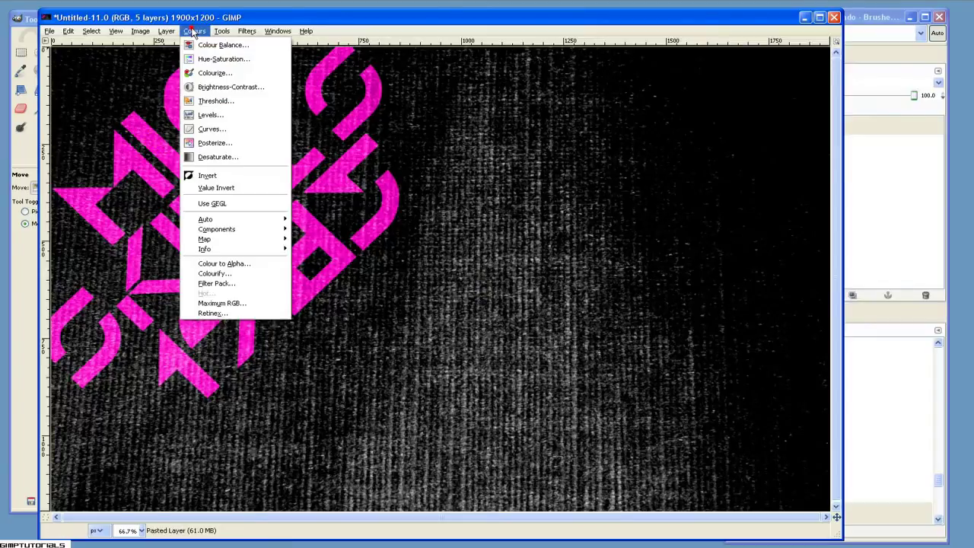
left_click(246, 88)
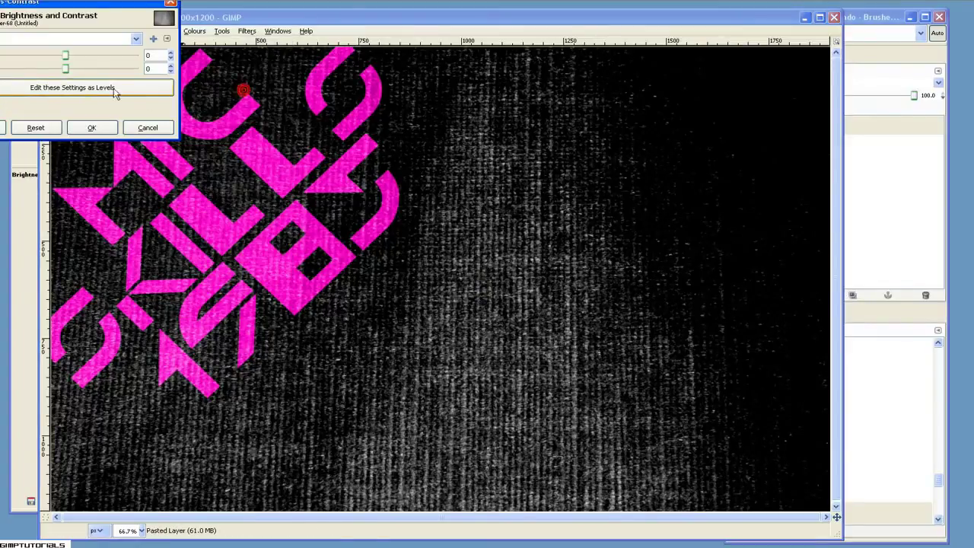
left_click(121, 74)
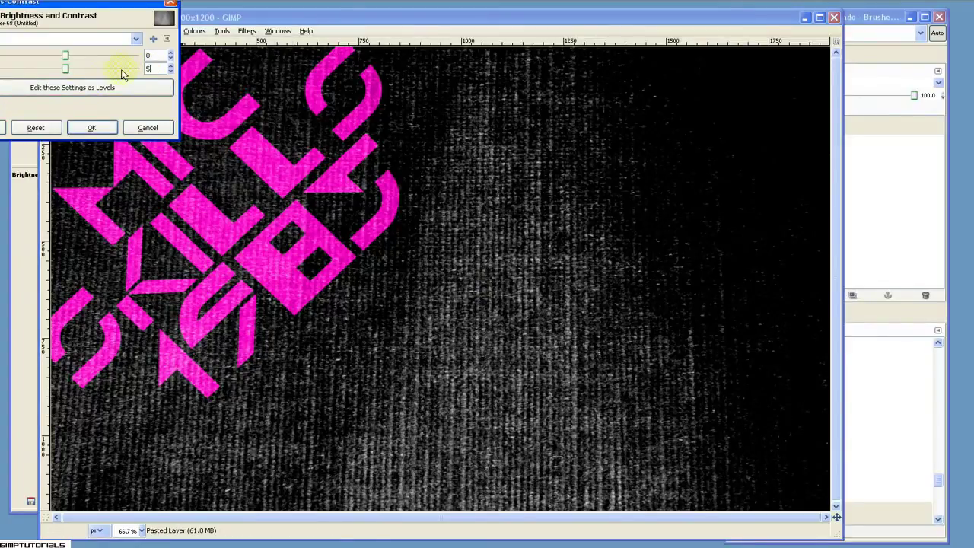
type("50")
left_click(149, 55)
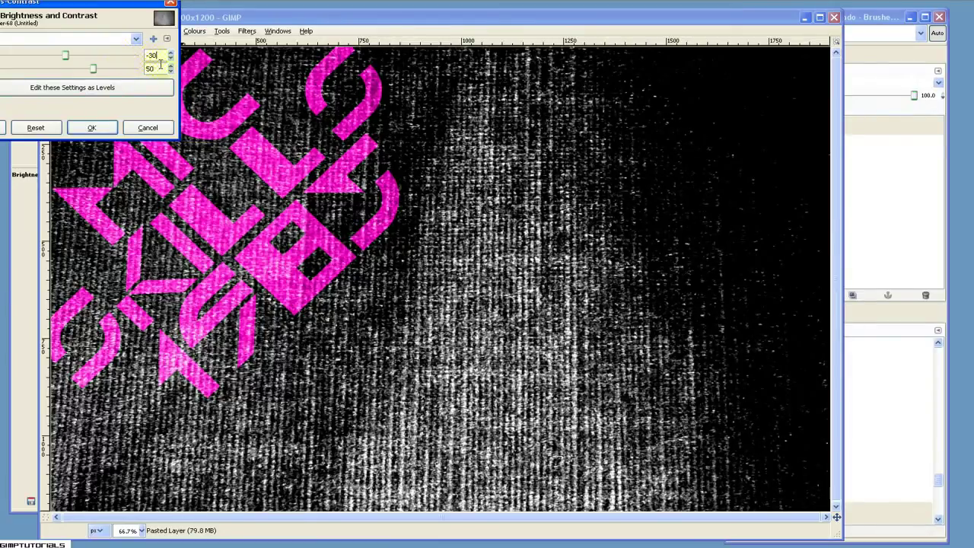
type("-30")
key("Tab")
left_click(91, 128)
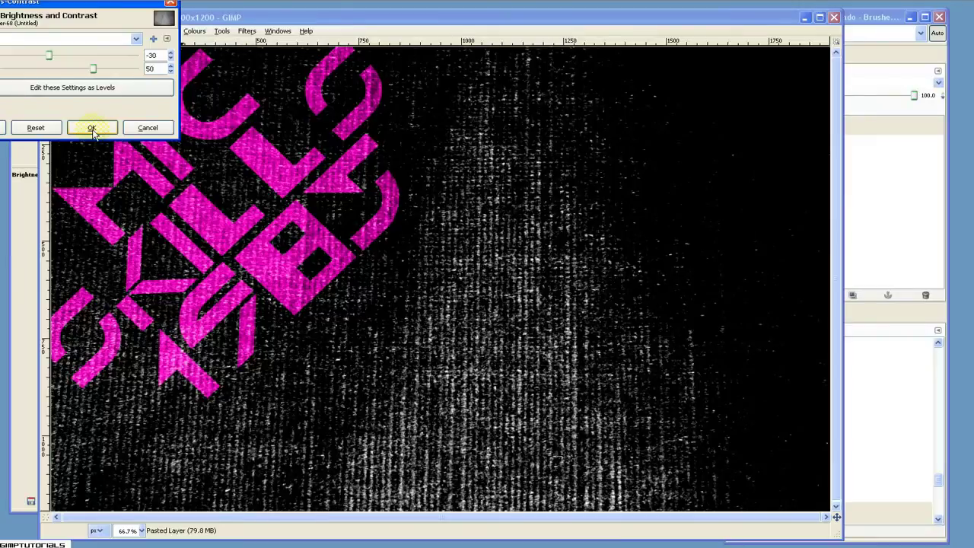
left_click(916, 128)
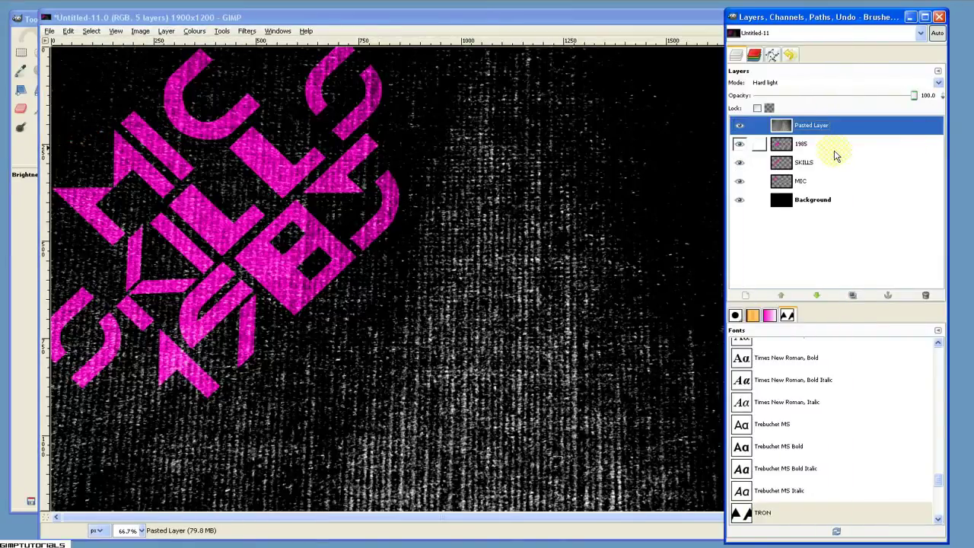
Merge the 1985 text layer down into SKILLS, then merge into the MIC layer
left_click(834, 152)
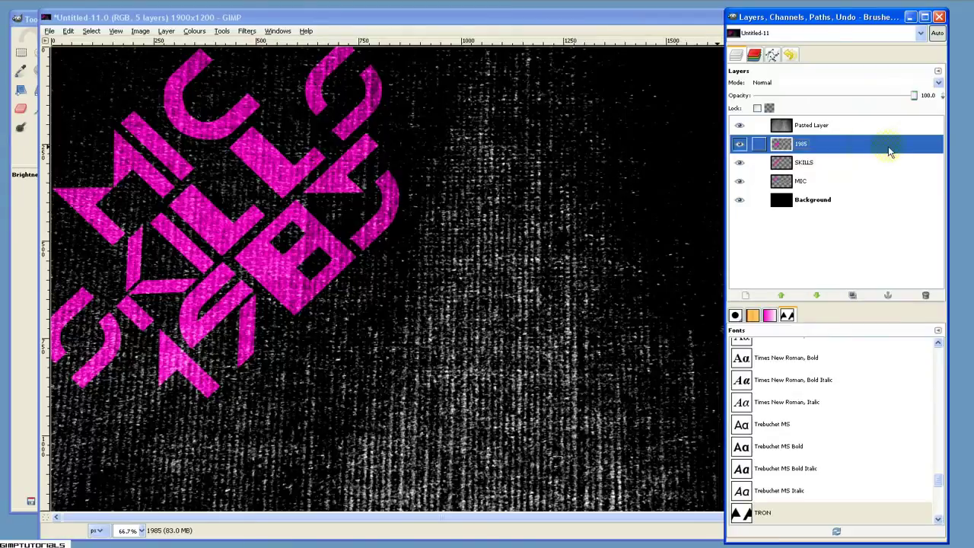
right_click(814, 150)
left_click(825, 213)
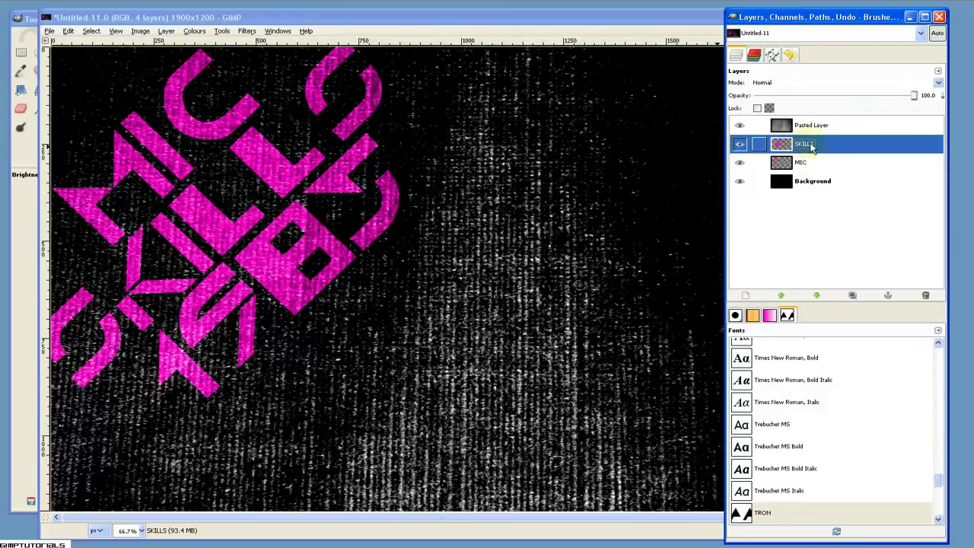
right_click(811, 148)
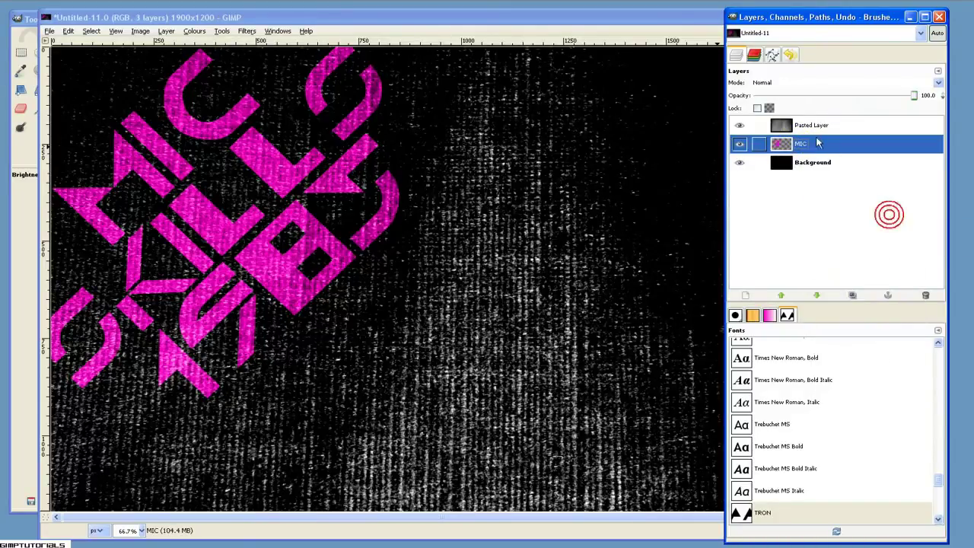
Toggle the MIC layer's visibility on and off to check the merged logo
left_click(737, 144)
left_click(737, 145)
left_click(738, 144)
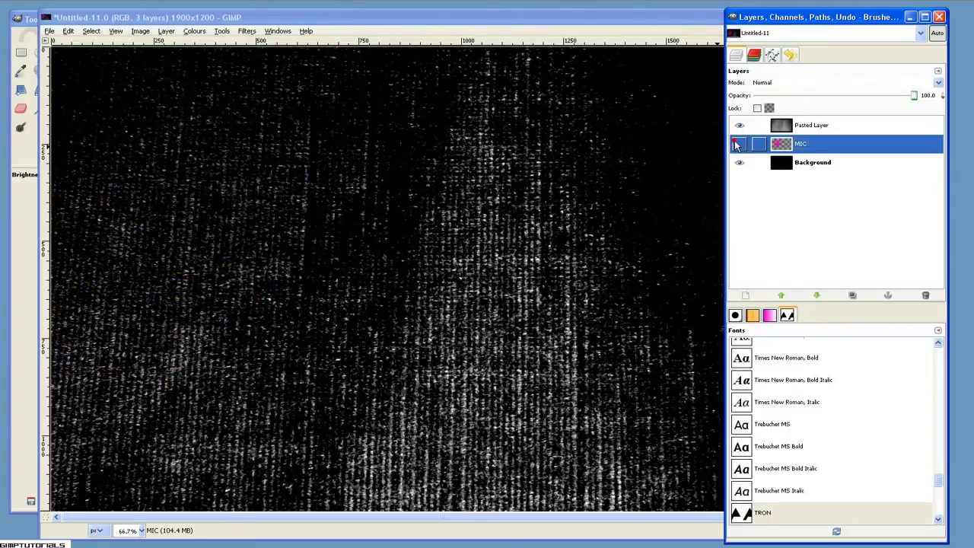
left_click(737, 144)
left_click(737, 144)
left_click(738, 145)
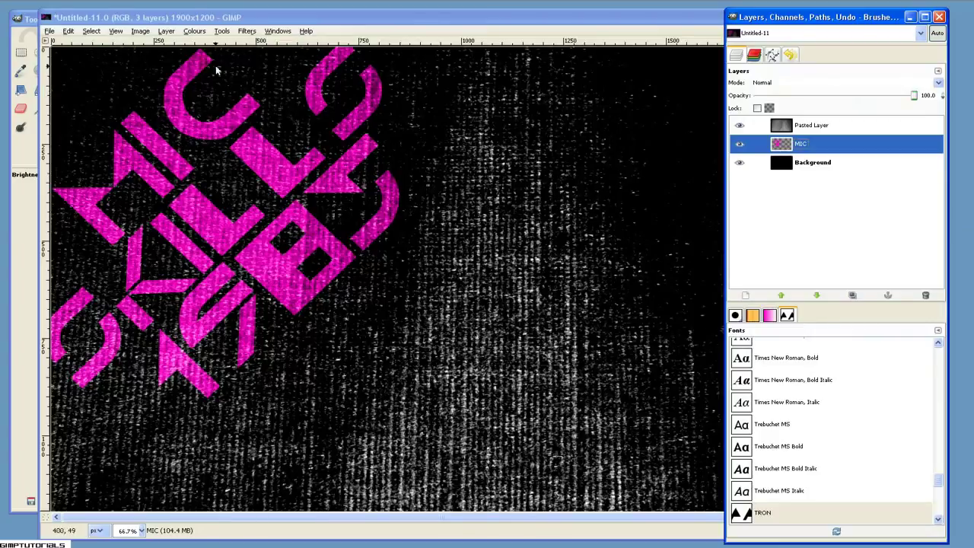
left_click(28, 18)
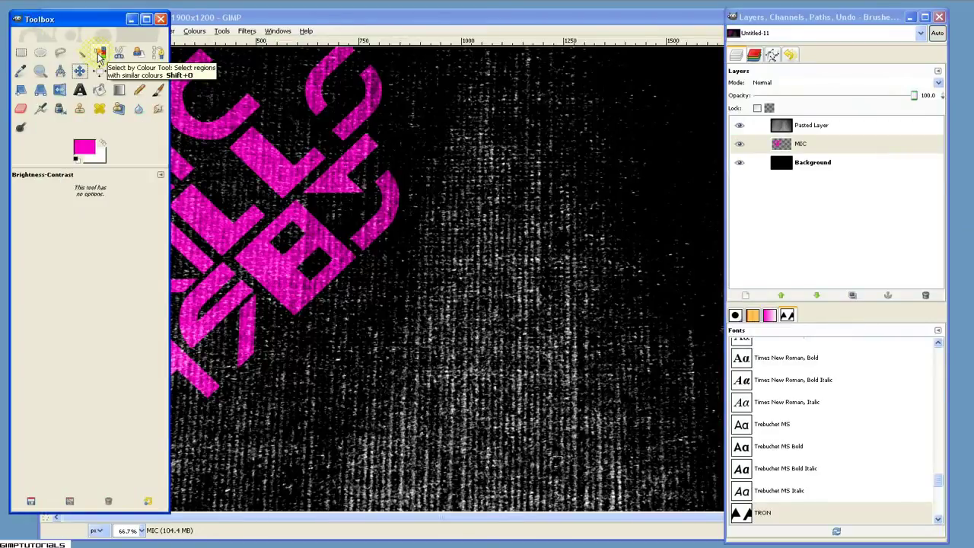
Use Select by Colour on the magenta logo to select every pink letter shape
left_click(99, 53)
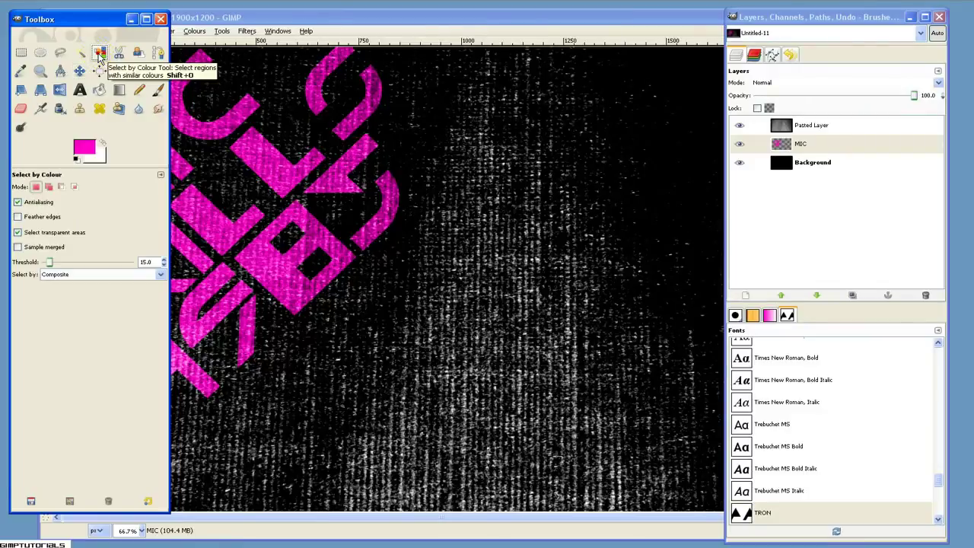
left_click(298, 17)
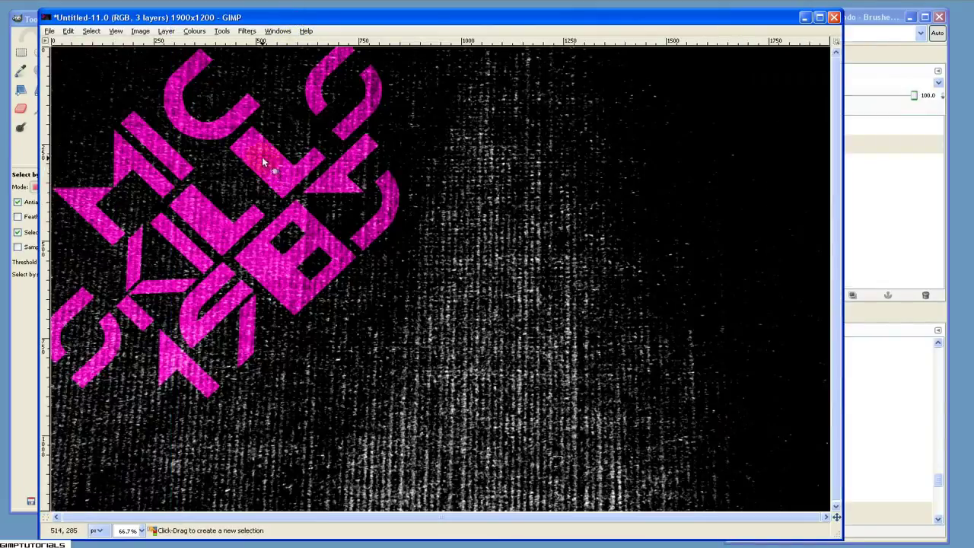
left_click(263, 162)
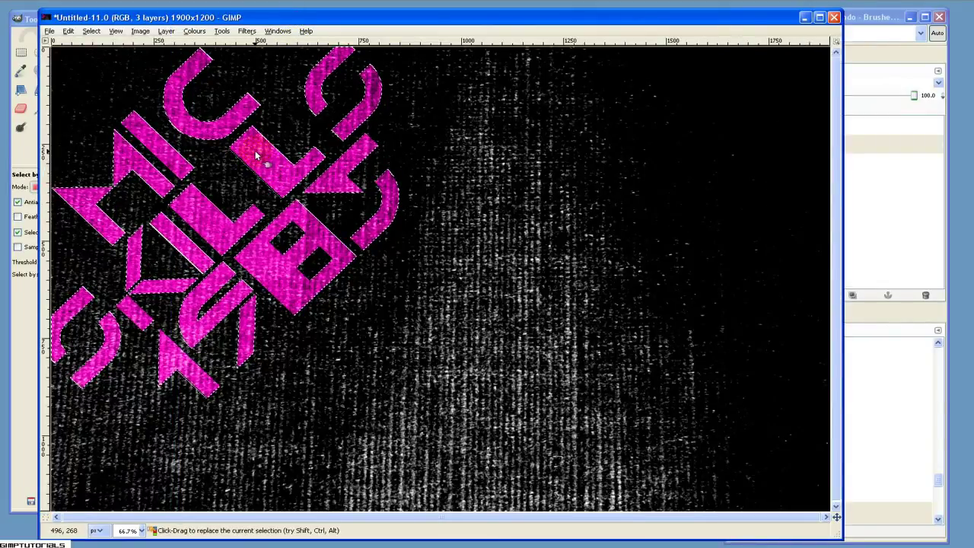
left_click(859, 152)
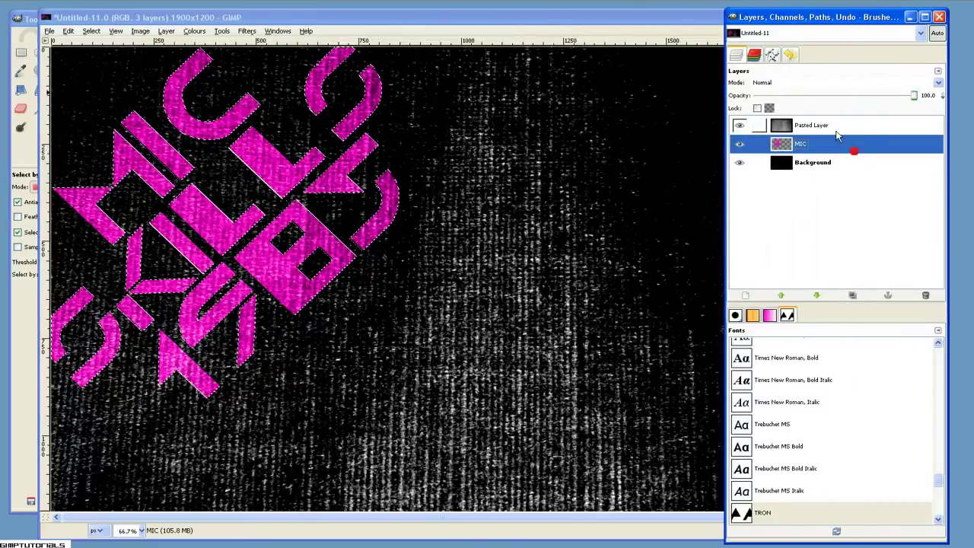
Rename the Pasted Layer to 'Texture'
left_click(836, 129)
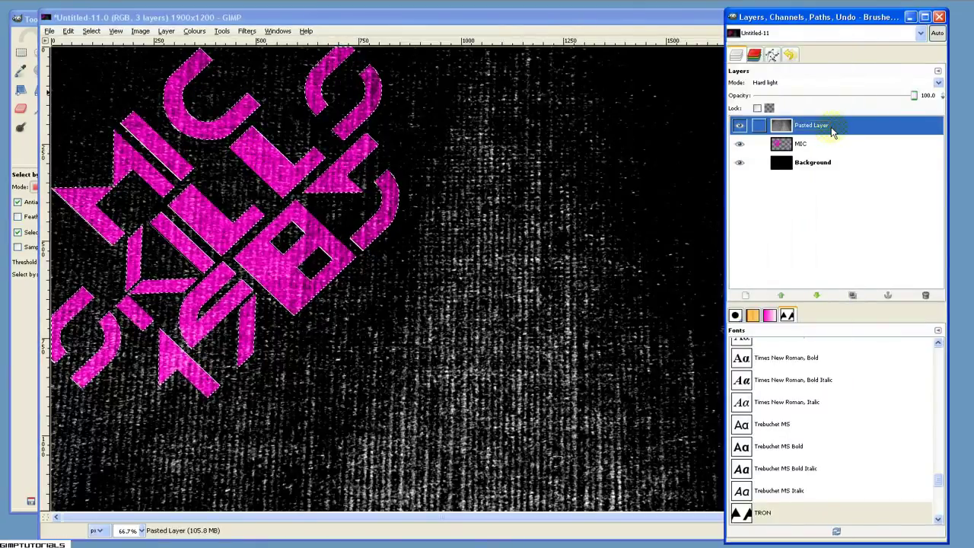
double_click(818, 126)
type("T")
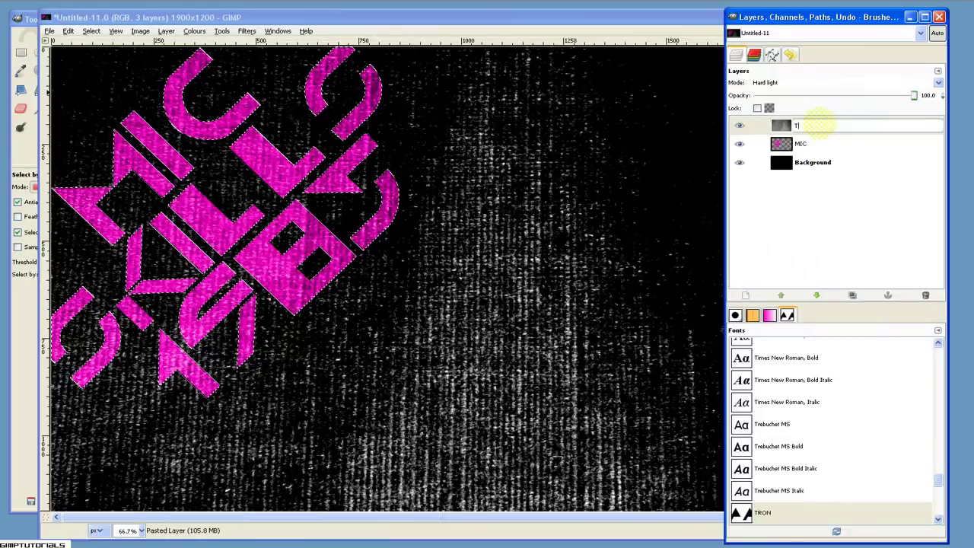
type("exture")
key("Return")
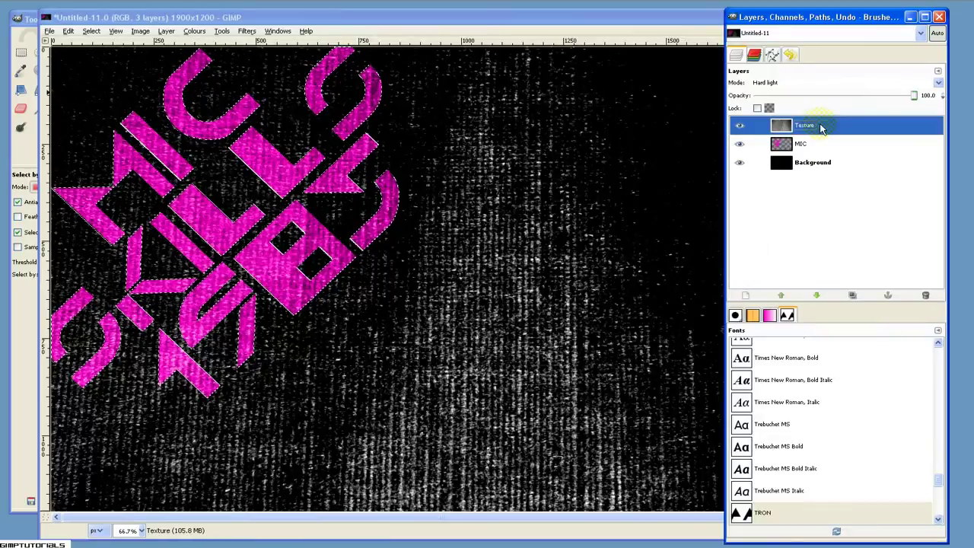
Invert the selection, cut the texture outside the letters, and clear the selection
left_click(607, 21)
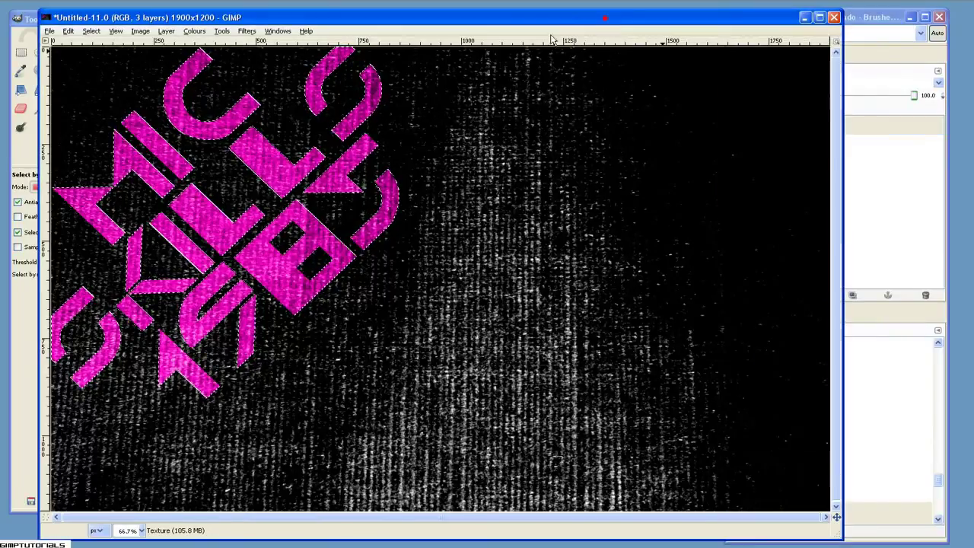
left_click(90, 32)
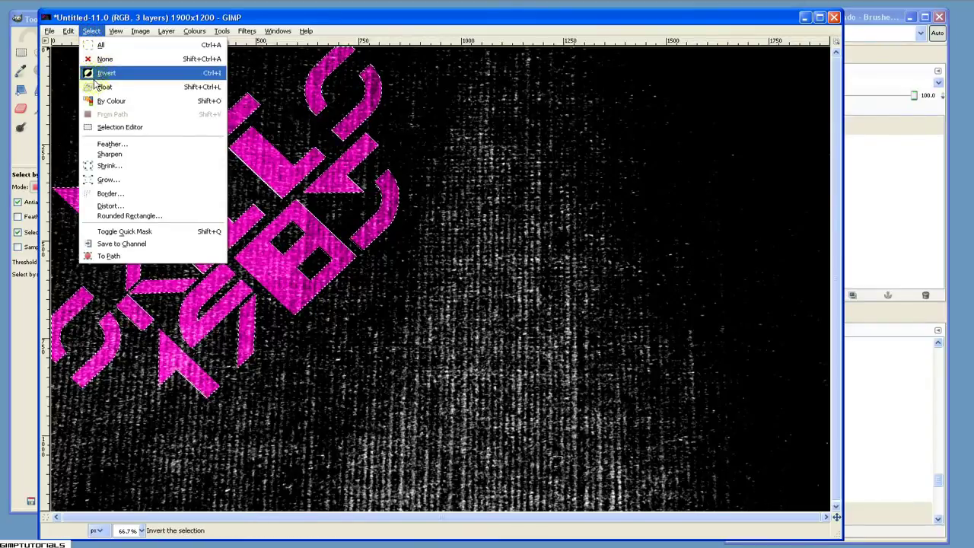
left_click(289, 149)
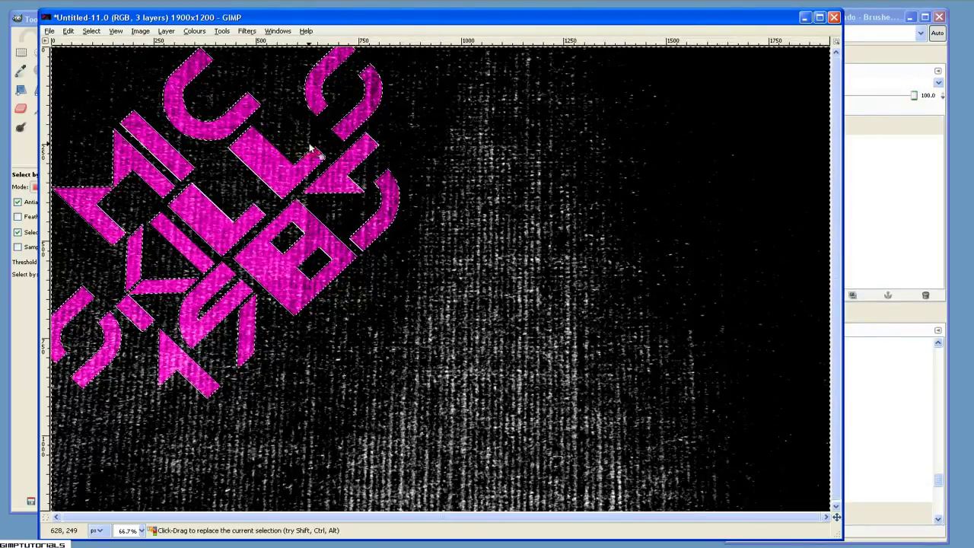
left_click(285, 279)
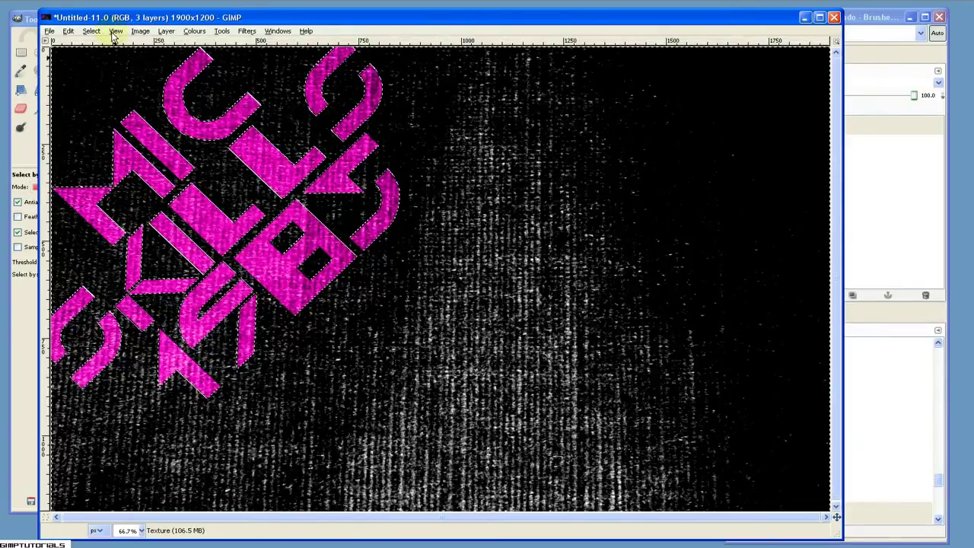
key("ctrl+x")
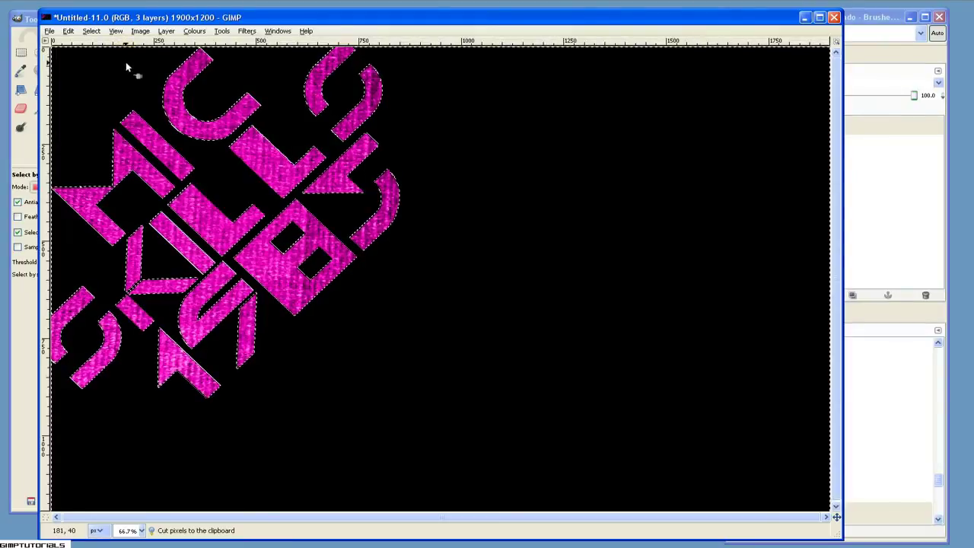
key("ctrl+shift+a")
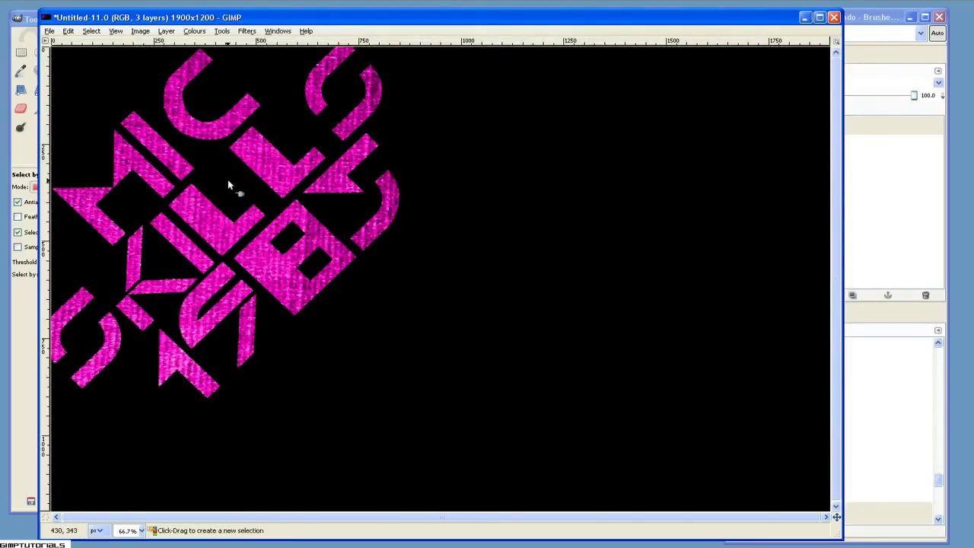
Duplicate the MIC layer and rename the copy 'Text Copy'
left_click(866, 133)
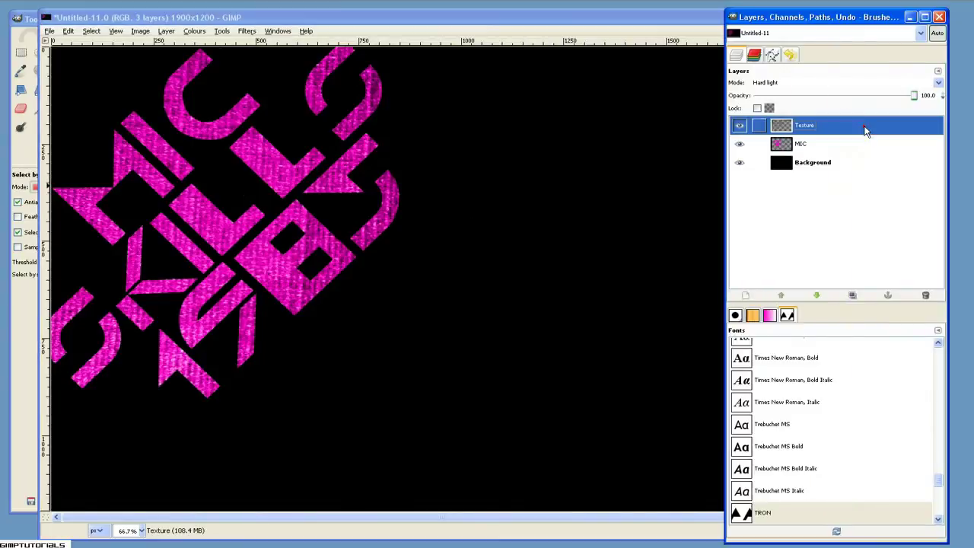
left_click(854, 161)
left_click(844, 146)
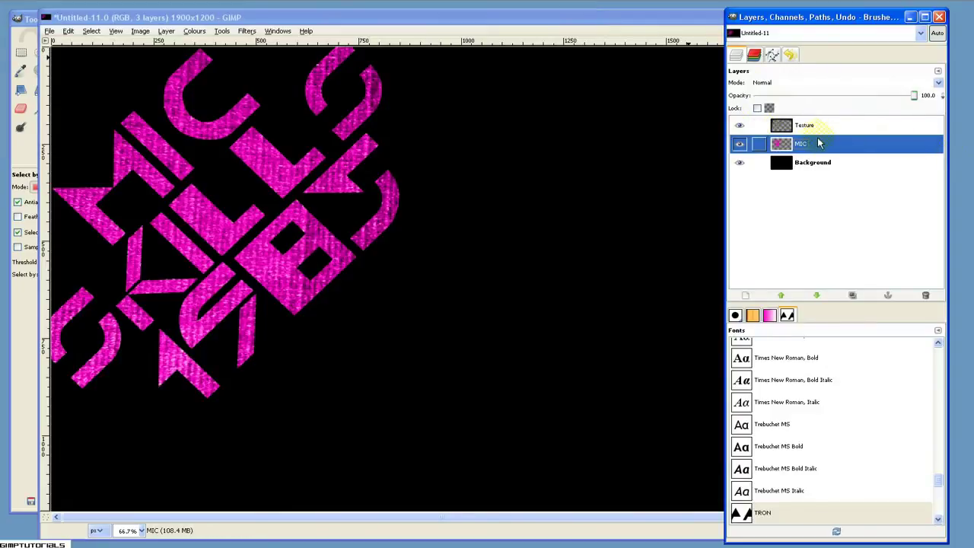
right_click(813, 142)
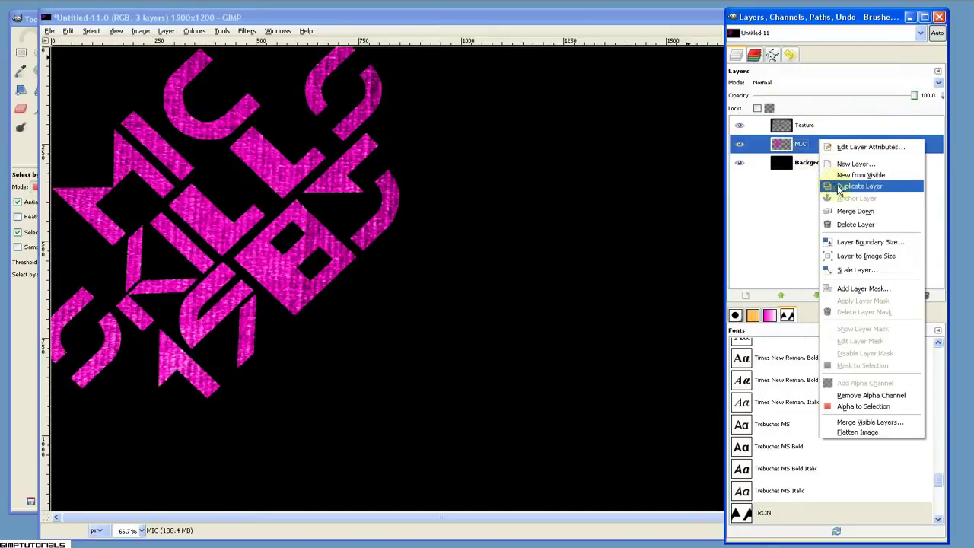
left_click(857, 188)
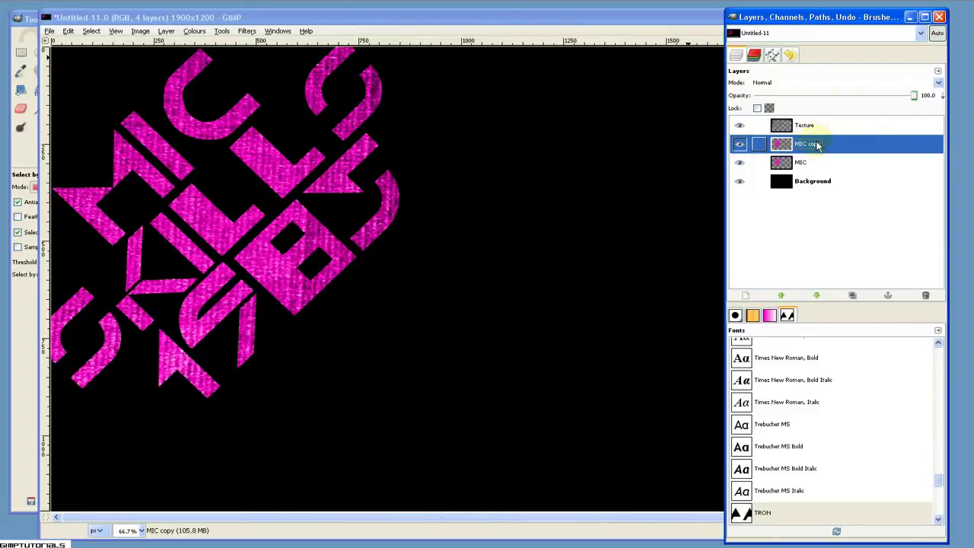
double_click(815, 144)
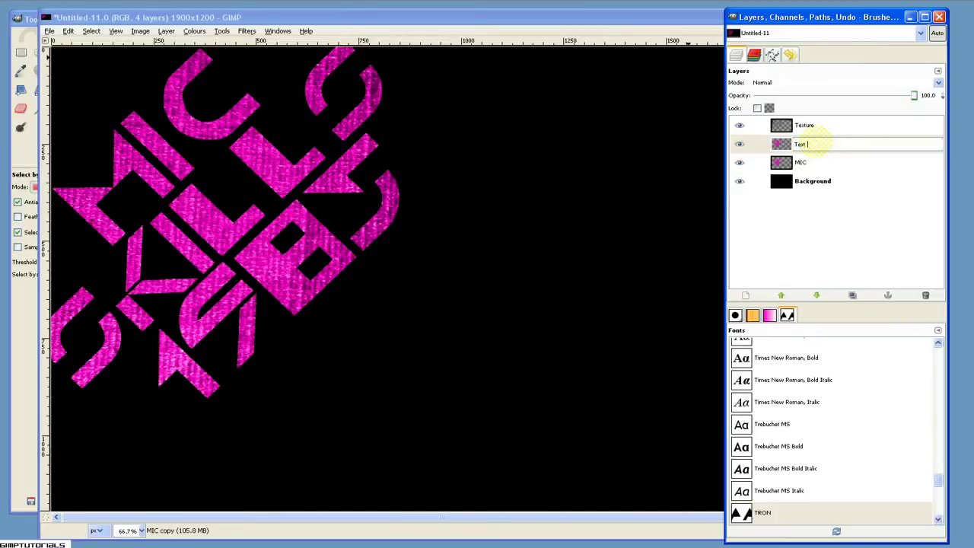
type("Text Copy")
key("Return")
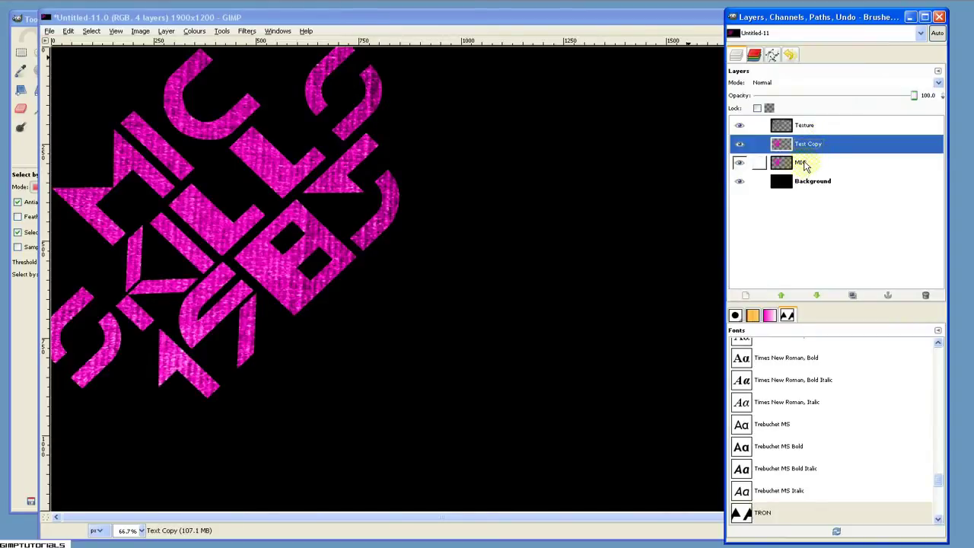
Hide the Text Copy and Texture layers, leaving MIC active
left_click(739, 146)
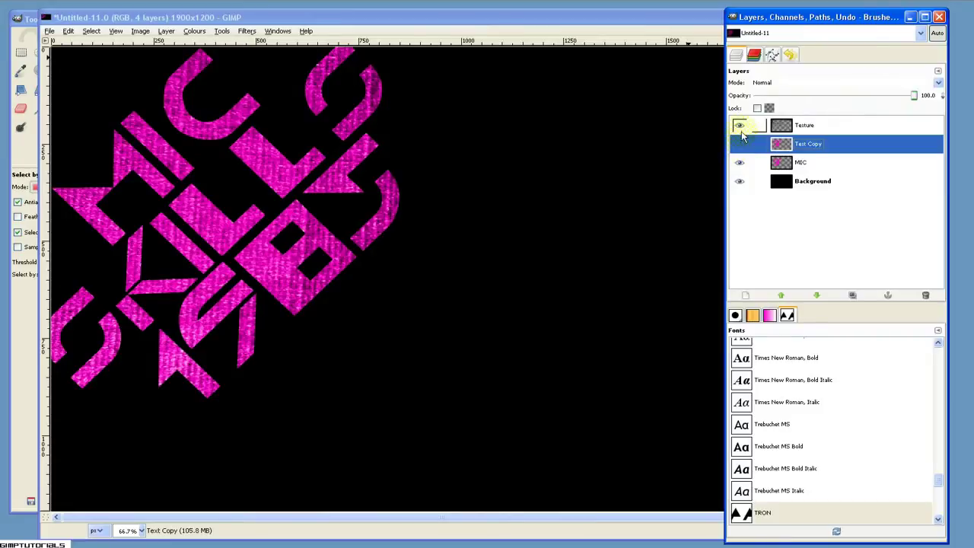
left_click(781, 128)
left_click(739, 125)
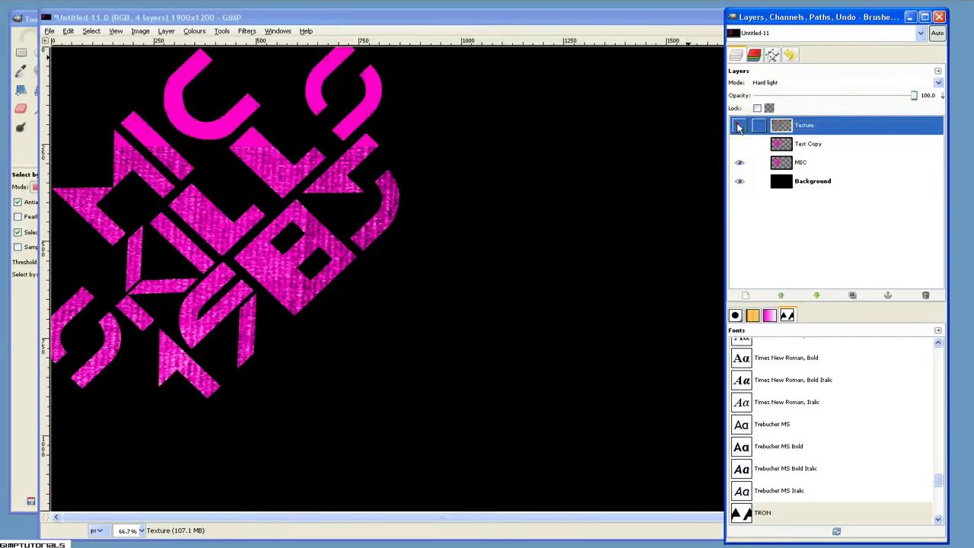
left_click(781, 162)
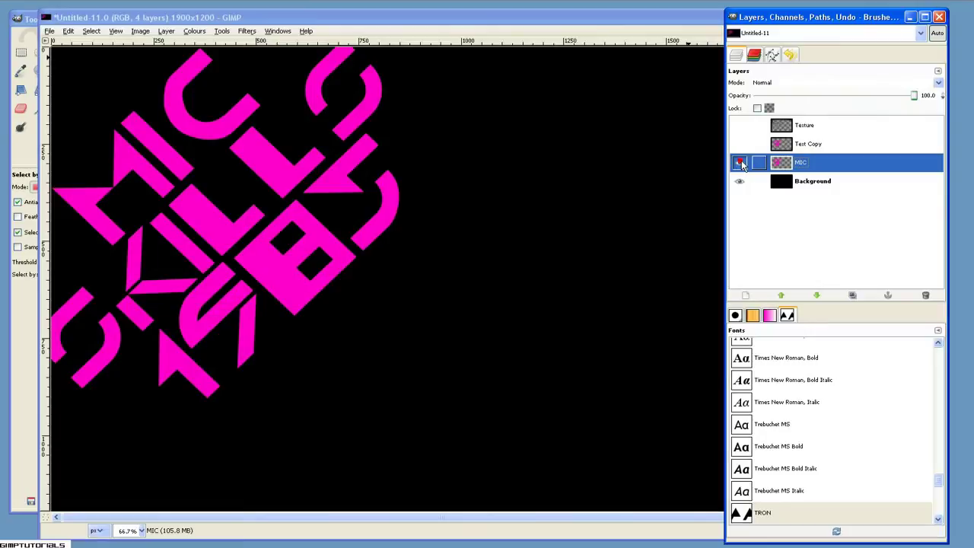
Rotate the MIC text layer twice with the Rotate tool, a few degrees clockwise
left_click(34, 21)
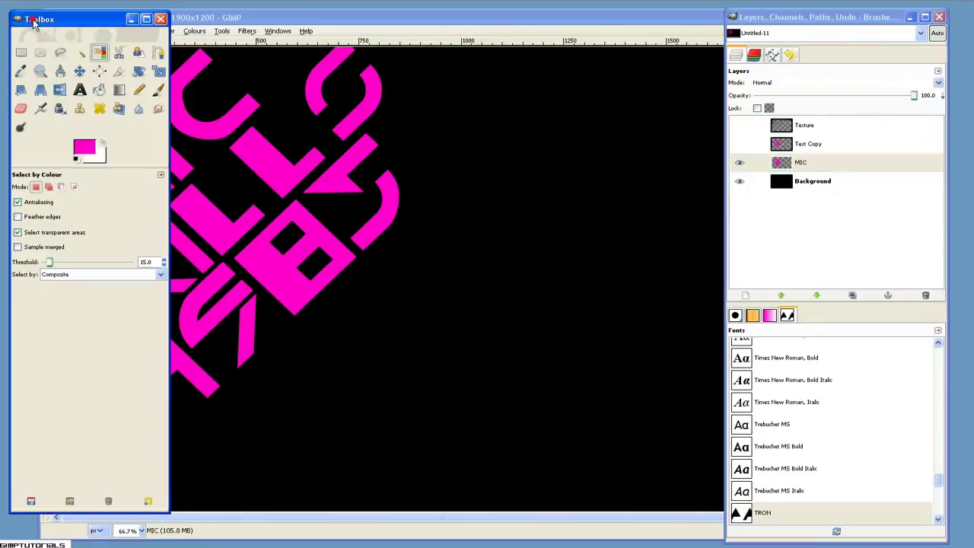
left_click(138, 70)
left_click(322, 141)
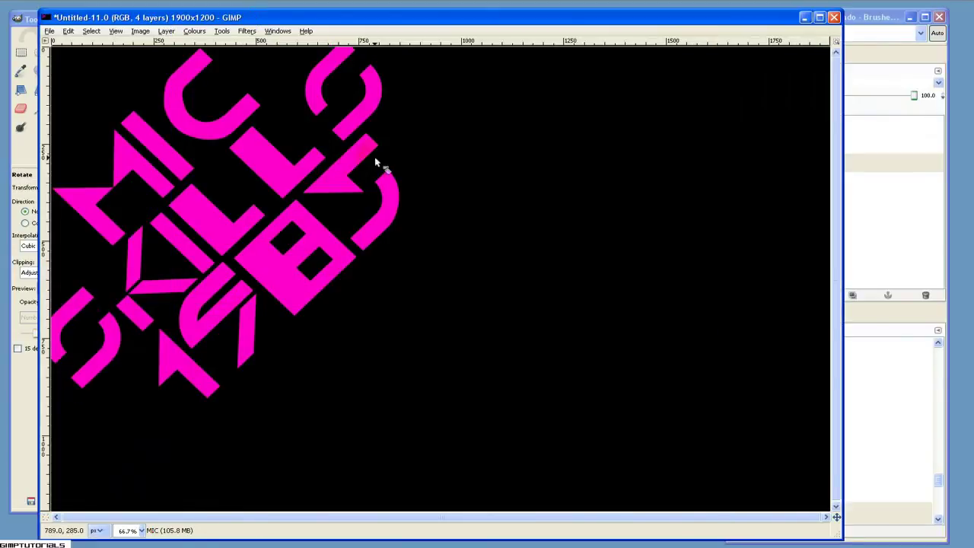
left_click_drag(374, 157, 397, 211)
left_click(172, 211)
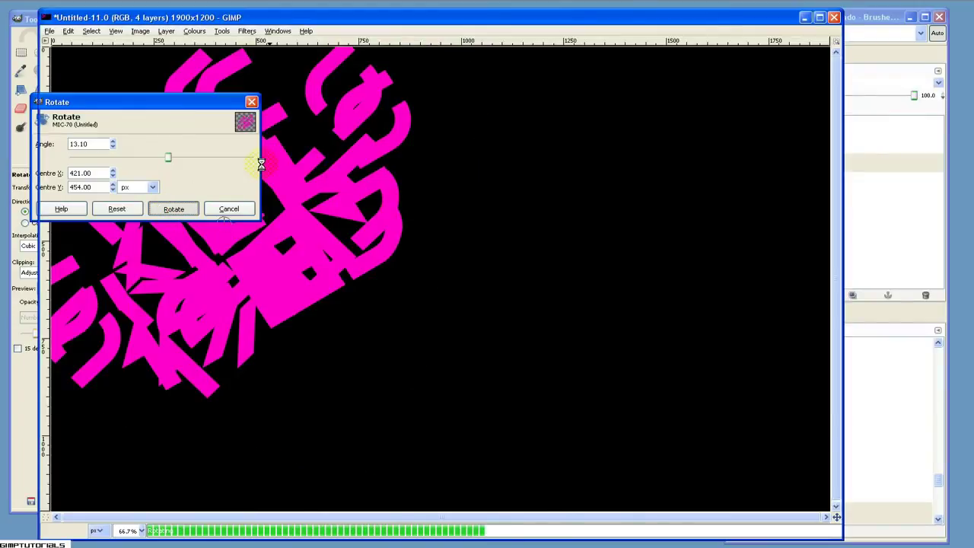
left_click(25, 18)
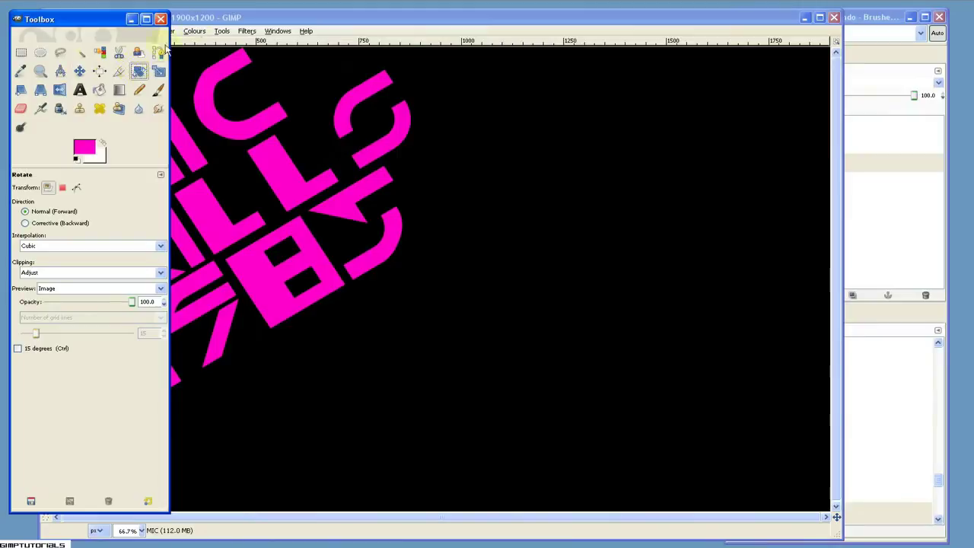
left_click(246, 93)
left_click(359, 220)
left_click_drag(355, 215, 355, 217)
left_click(61, 55)
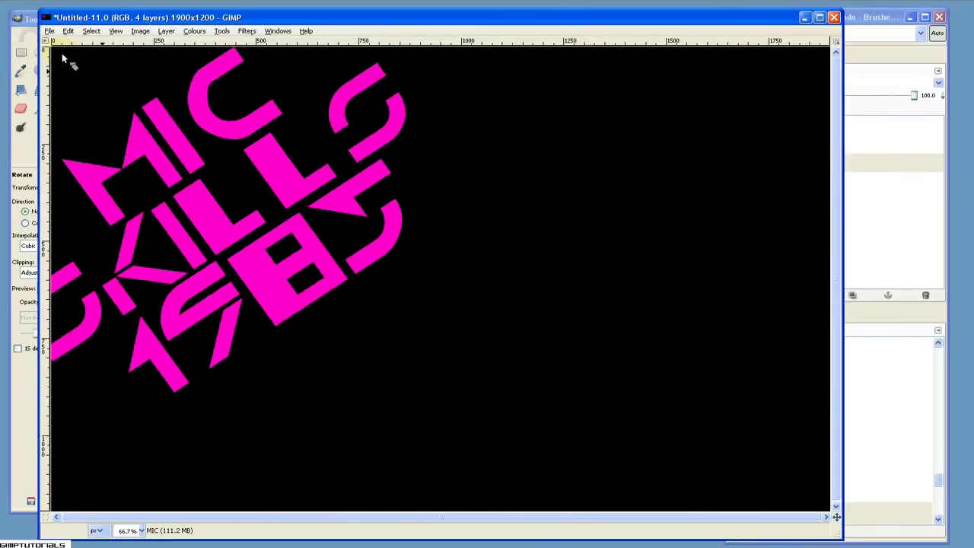
Nudge the MIC layer about 8 px to the right with the Move tool
left_click(29, 22)
left_click(79, 71)
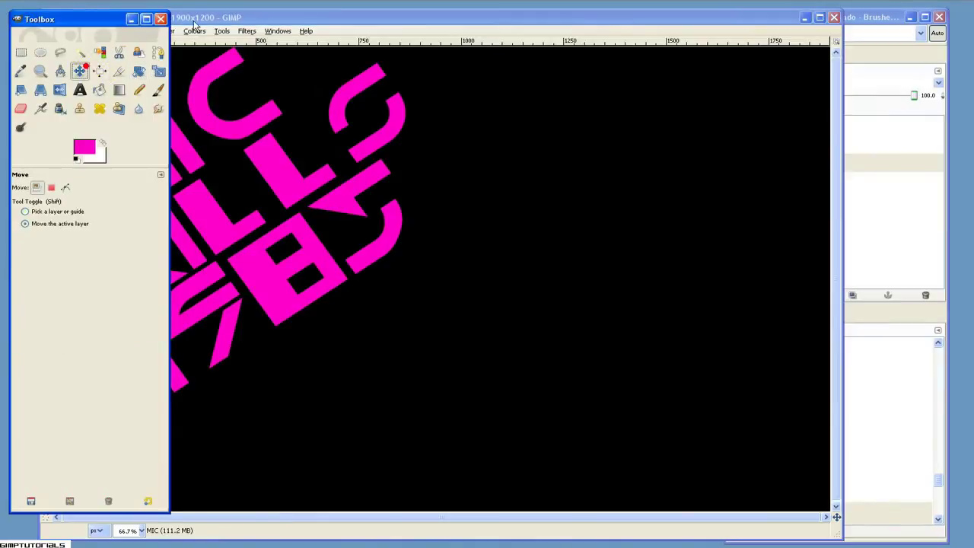
left_click(242, 152)
left_click_drag(242, 153, 248, 152)
left_click(863, 165)
left_click(739, 143)
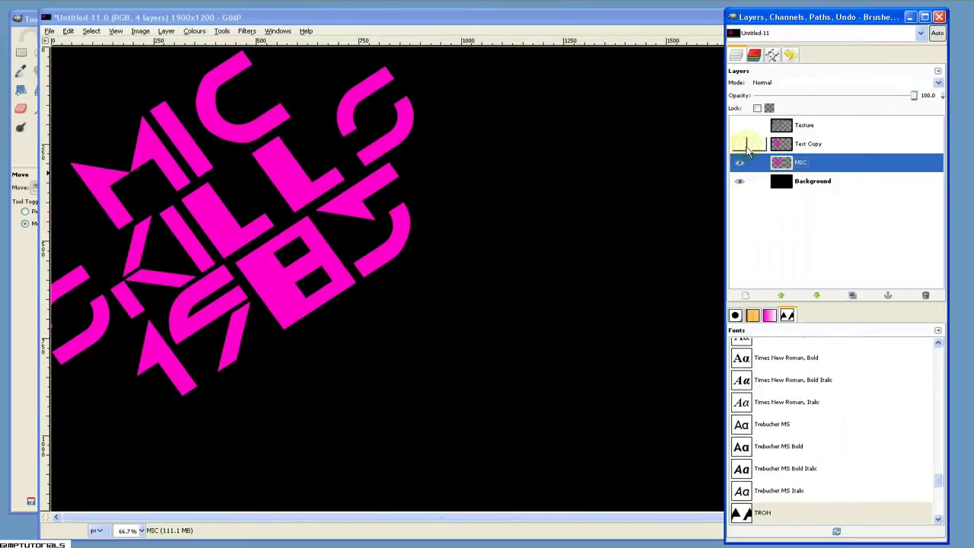
left_click(818, 144)
left_click(839, 165)
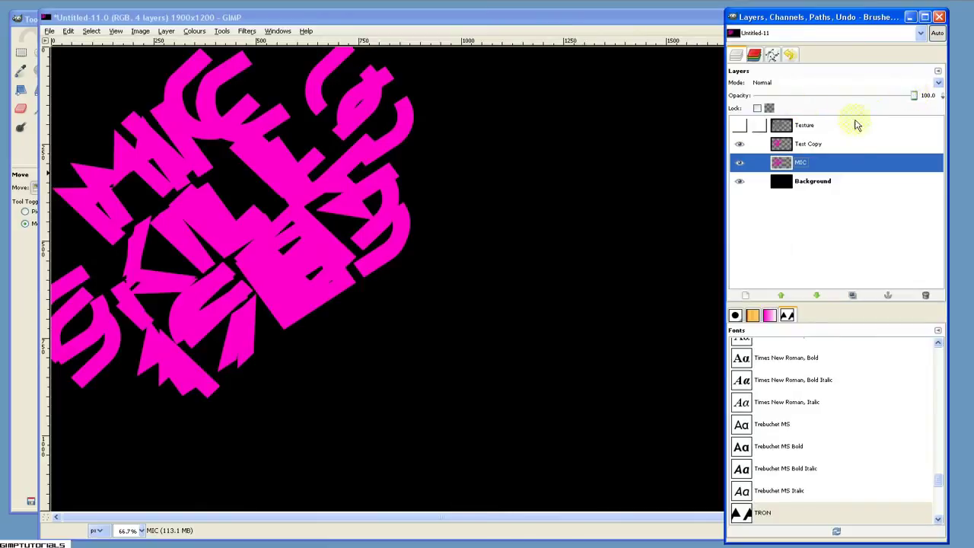
left_click(879, 143)
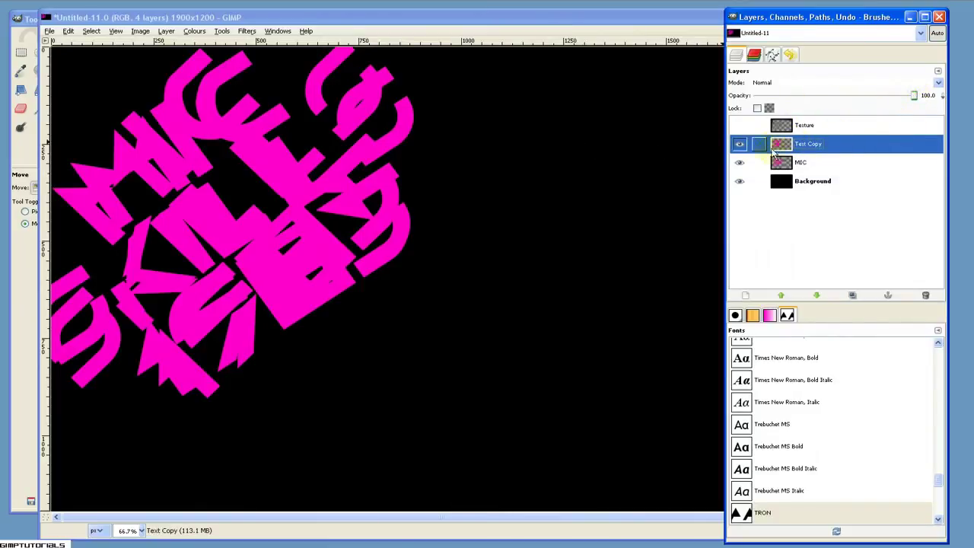
mouse_move(913, 94)
left_mouse_down()
mouse_move(797, 95)
mouse_move(923, 95)
left_mouse_up()
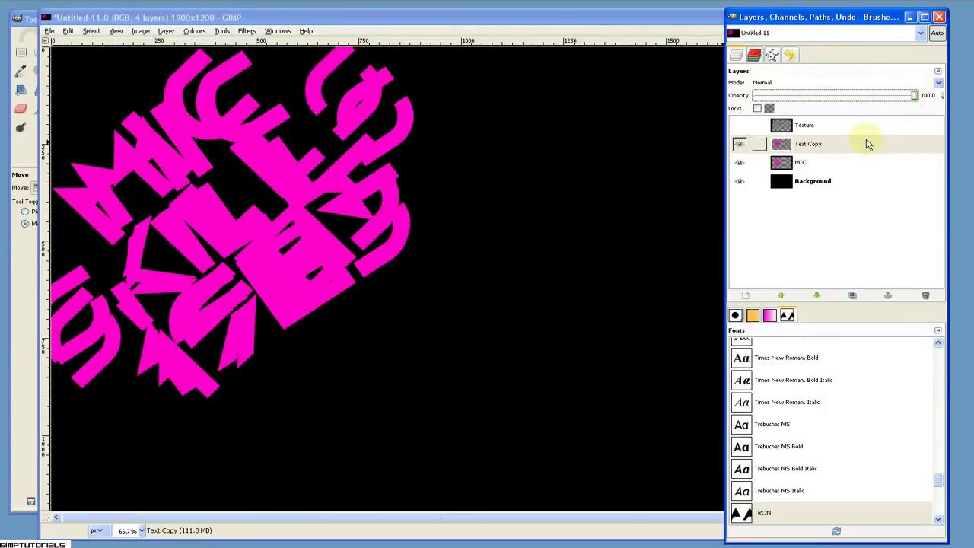
left_click(821, 145)
left_click(739, 144)
left_click(739, 144)
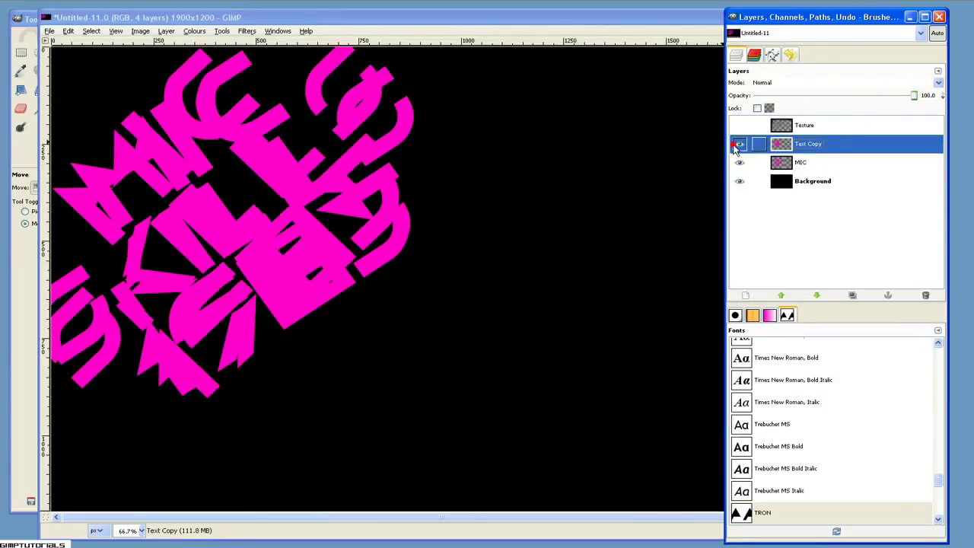
left_click(739, 144)
left_click(828, 169)
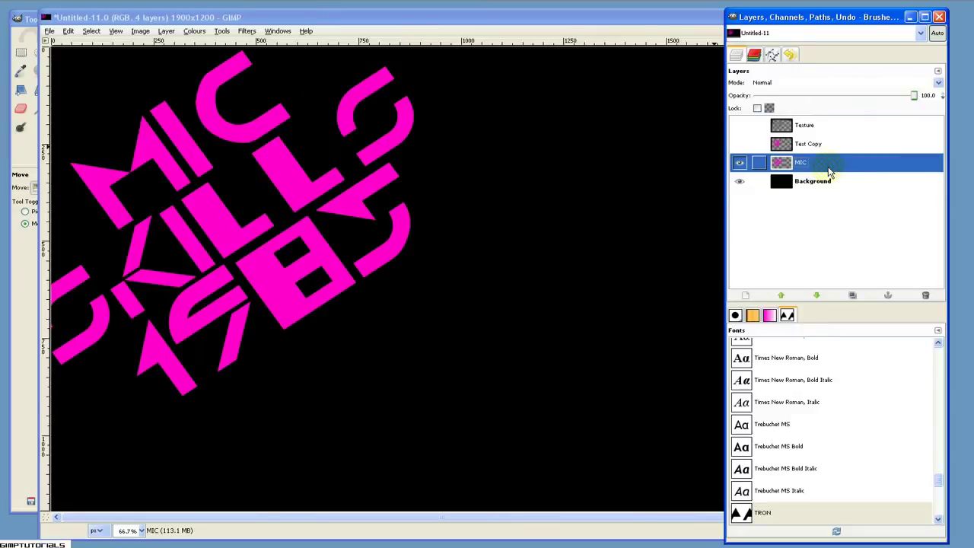
left_click(180, 16)
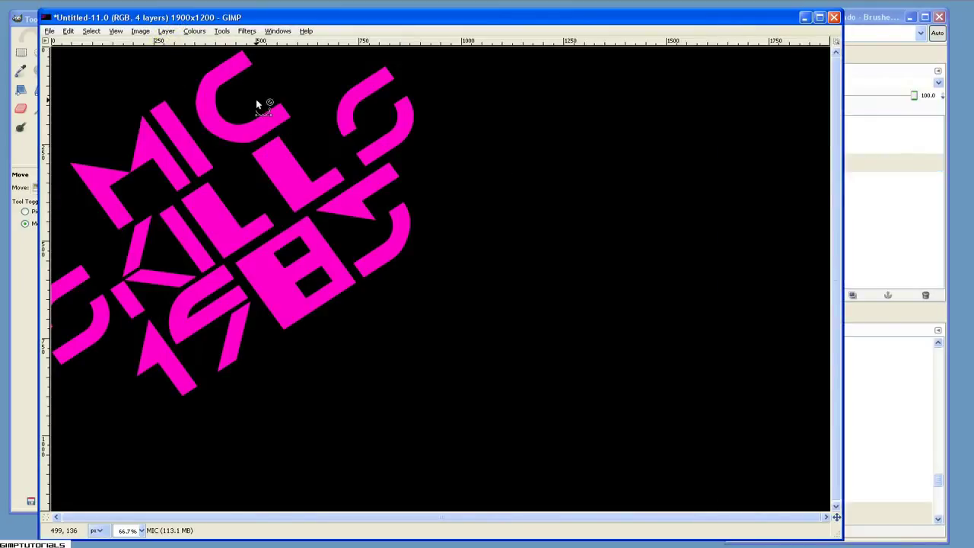
key("ctrl+o")
Open half-tone-007.svg and bring the SVG render settings into view
left_click(341, 191)
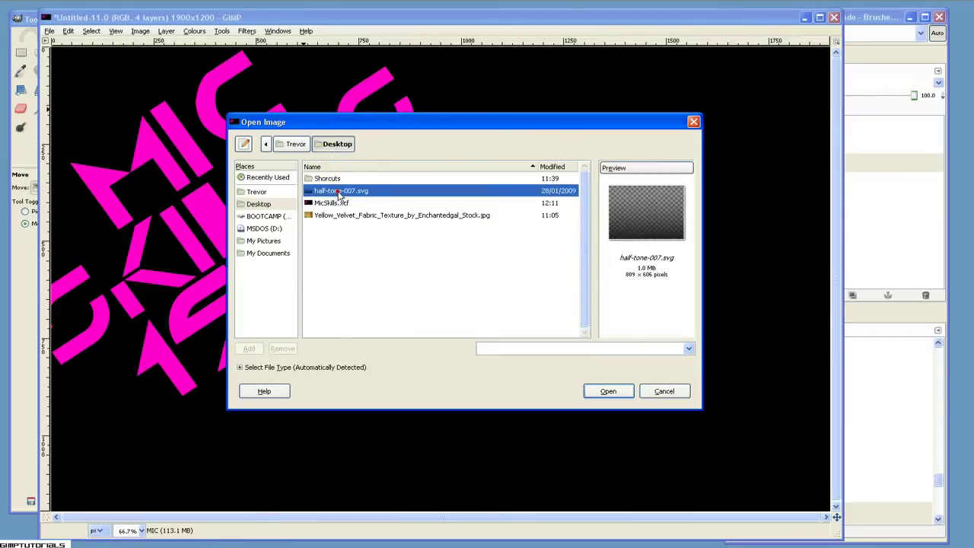
left_click(609, 392)
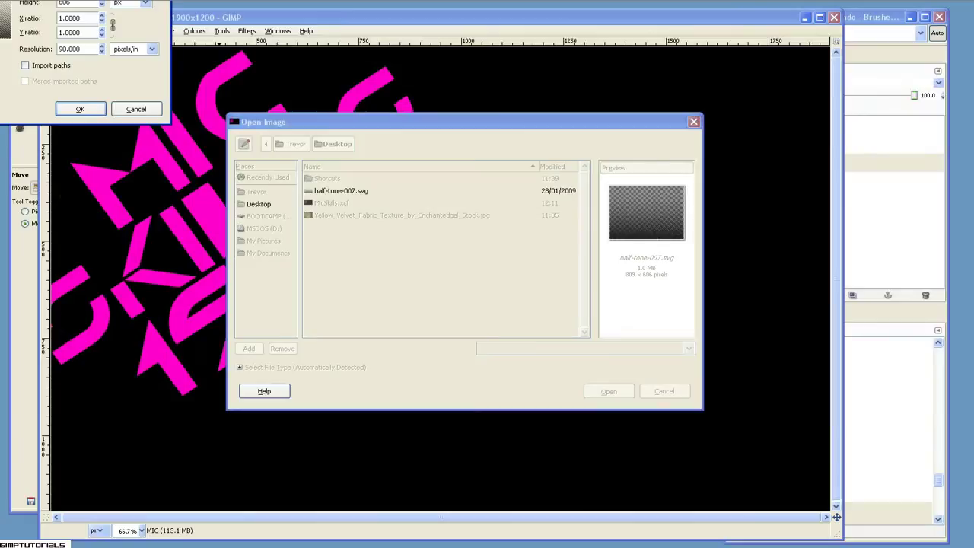
left_click_drag(152, 2, 425, 171)
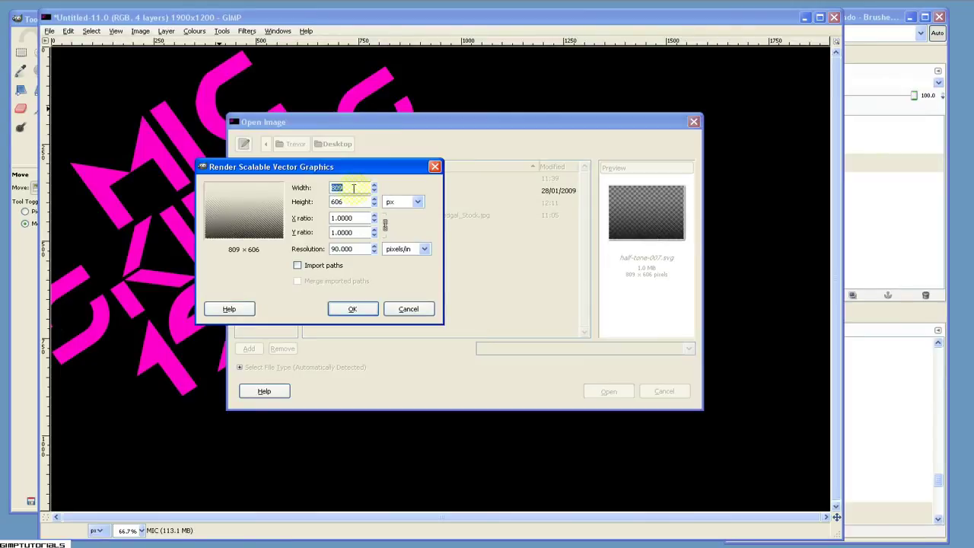
Render the SVG at 1900 px width (1900 × 1423) as a new image
left_click(356, 200)
left_click(359, 189)
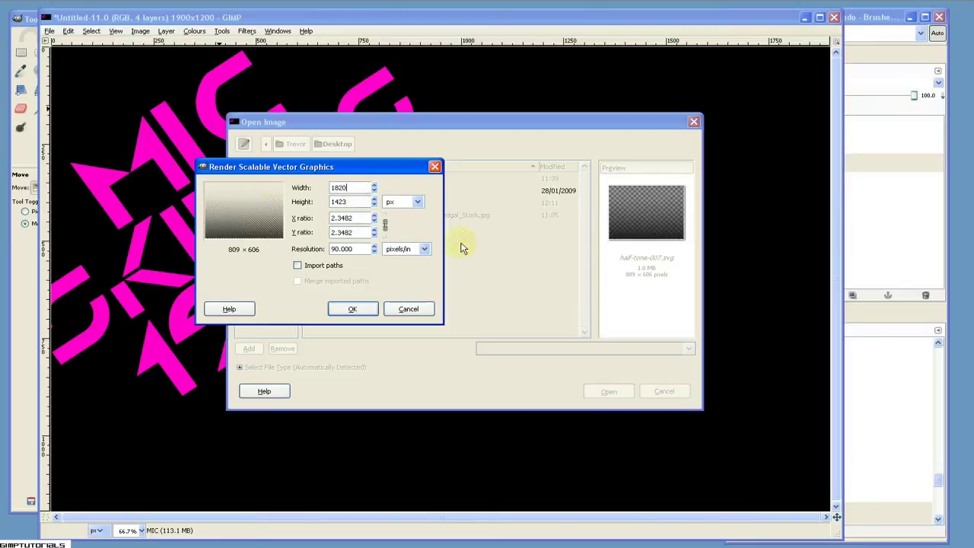
double_click(346, 188)
type("1280")
left_click(354, 199)
left_click(354, 185)
type("1900")
left_click(358, 199)
left_click(370, 308)
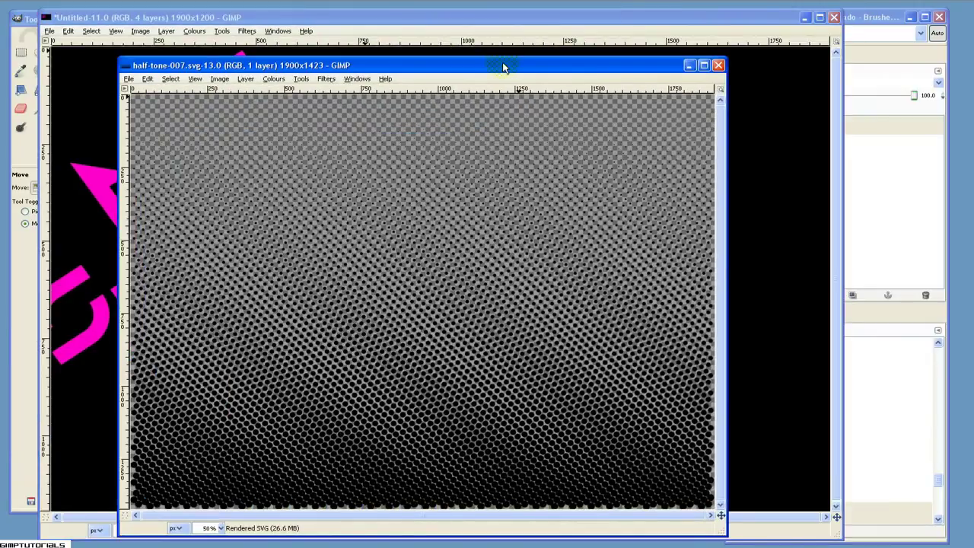
Copy the whole halftone image, paste it into the wallpaper as a new layer named 'Halftone'
key("ctrl+a")
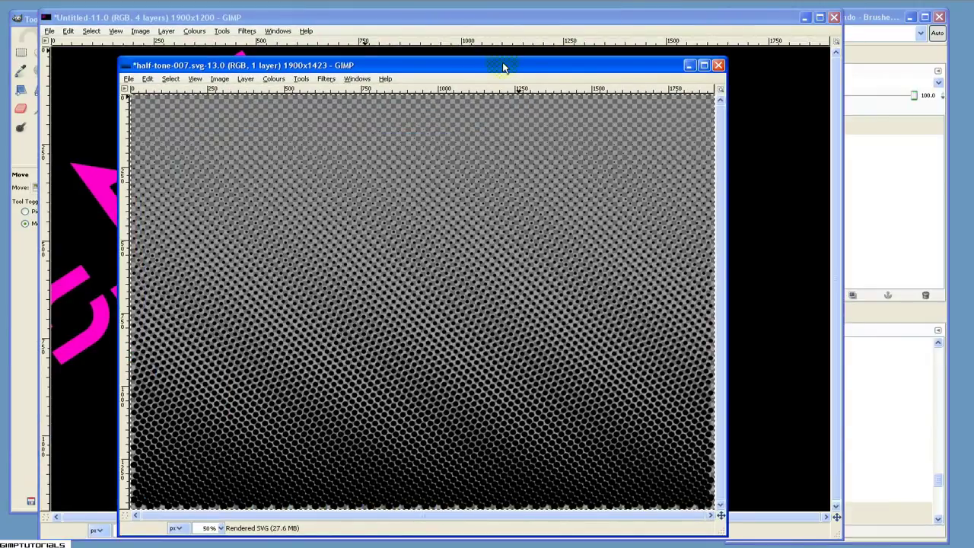
key("ctrl+c")
left_click(491, 18)
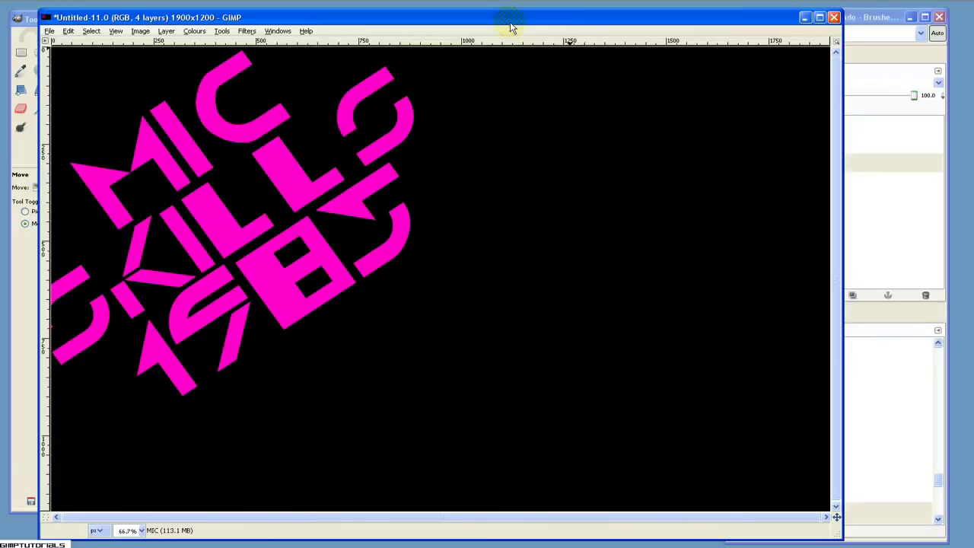
key("ctrl+v")
left_click(874, 128)
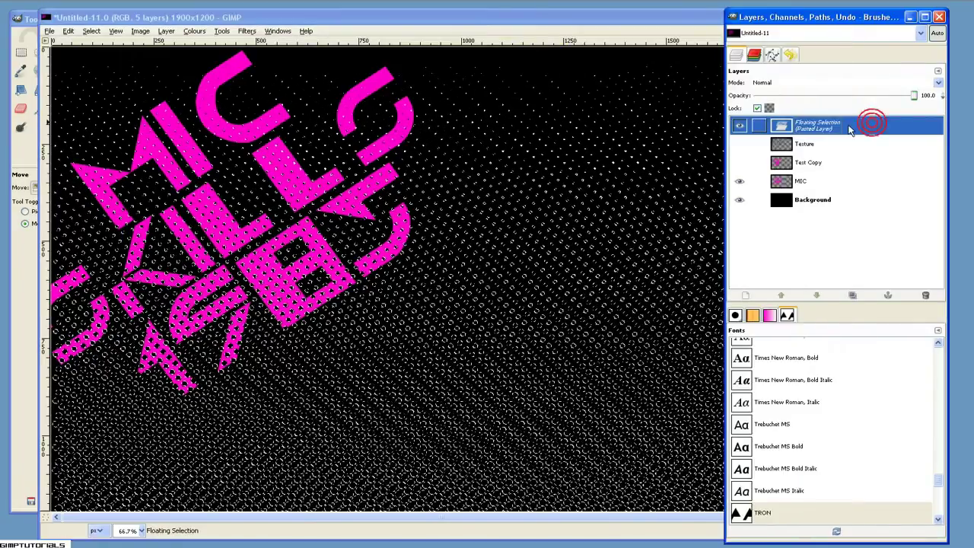
right_click(851, 127)
left_click(875, 151)
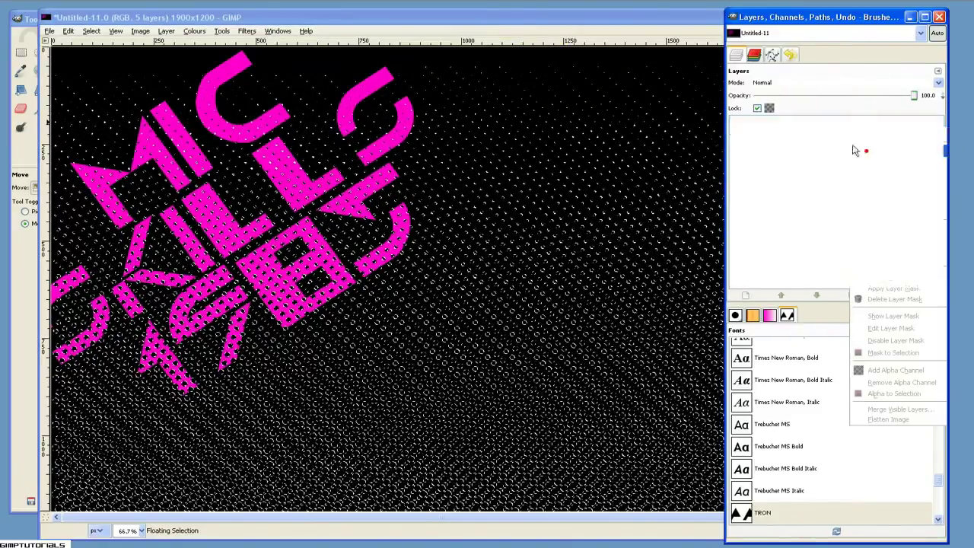
double_click(815, 126)
type("Halftone")
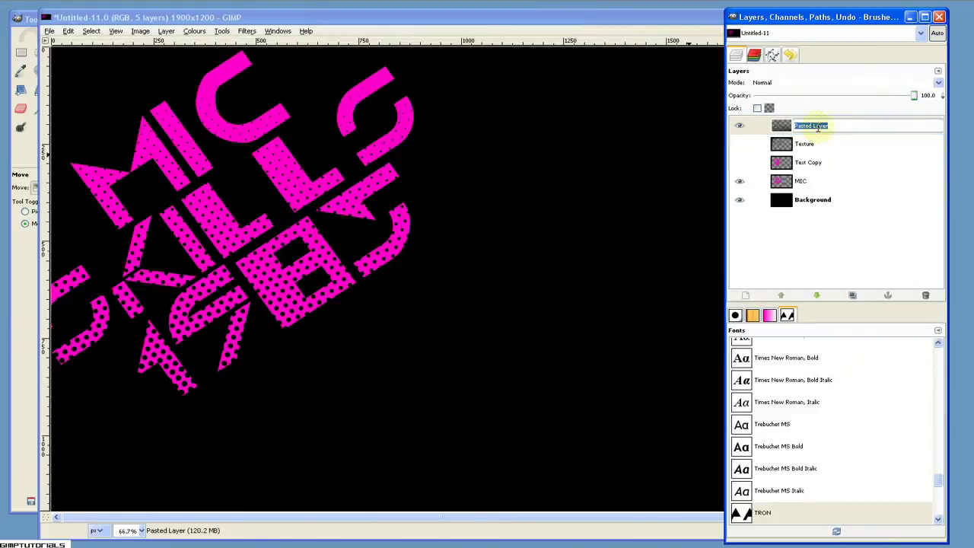
key("Return")
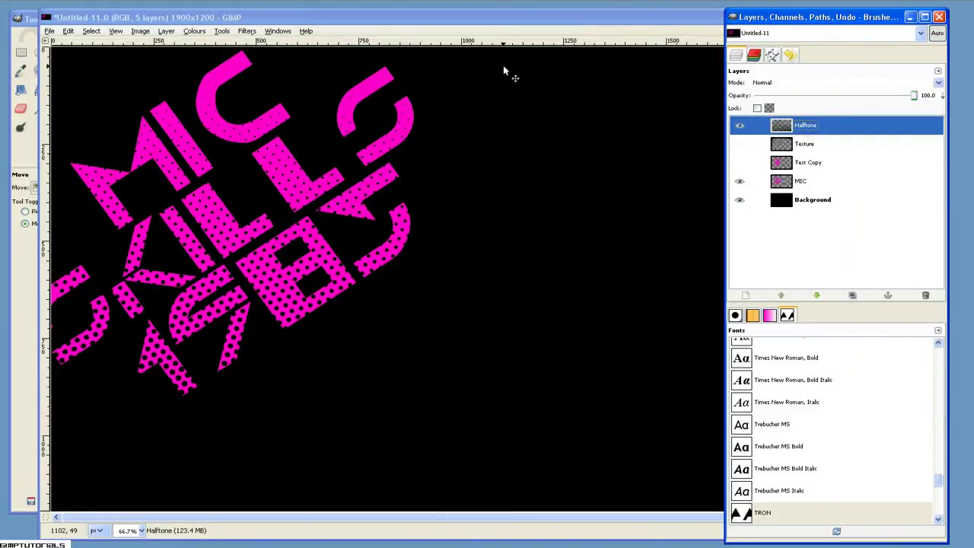
Hide the black Background layer
left_click(503, 17)
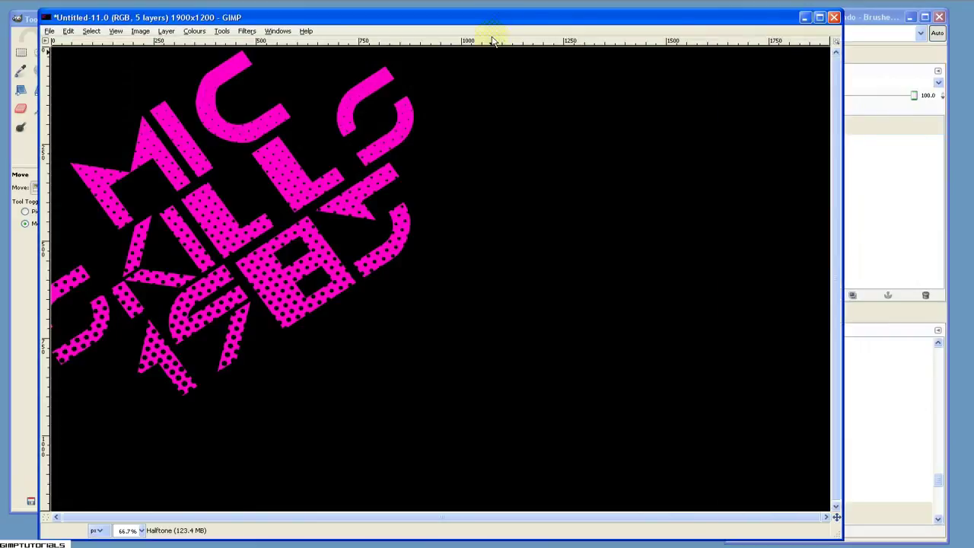
left_click(902, 135)
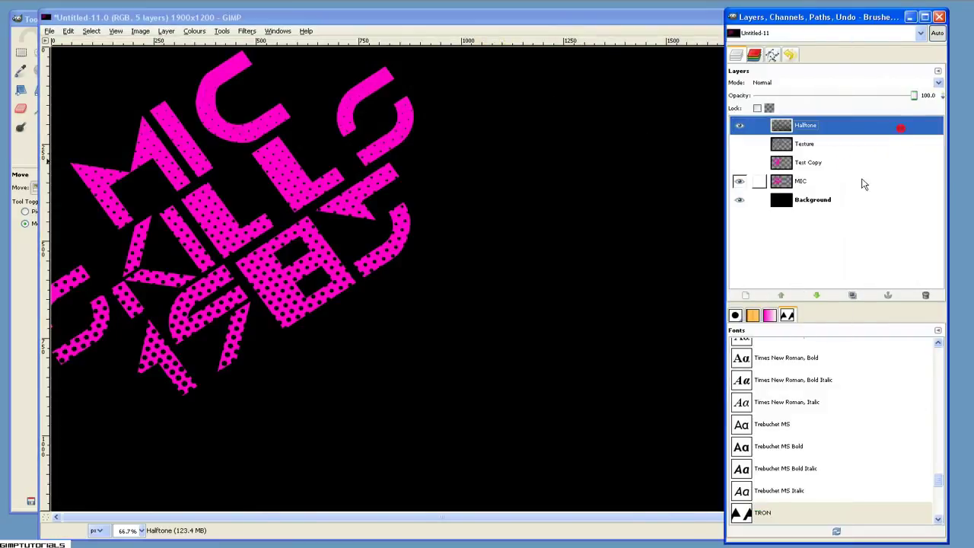
left_click(851, 199)
left_click(738, 200)
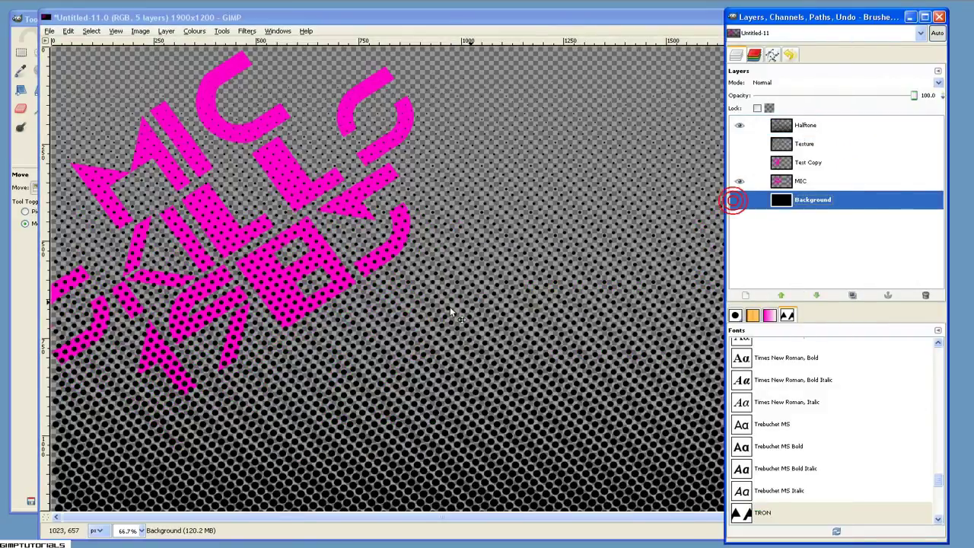